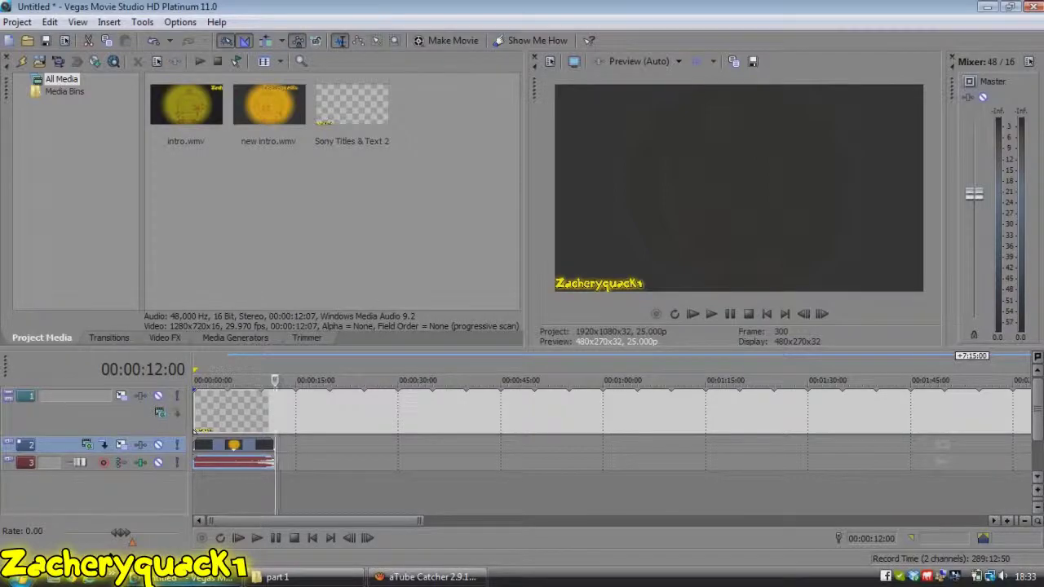
# Launch a second Vegas Movie Studio session from the desktop shortcut, showing a new Untitled project
pyautogui.press('super+d')
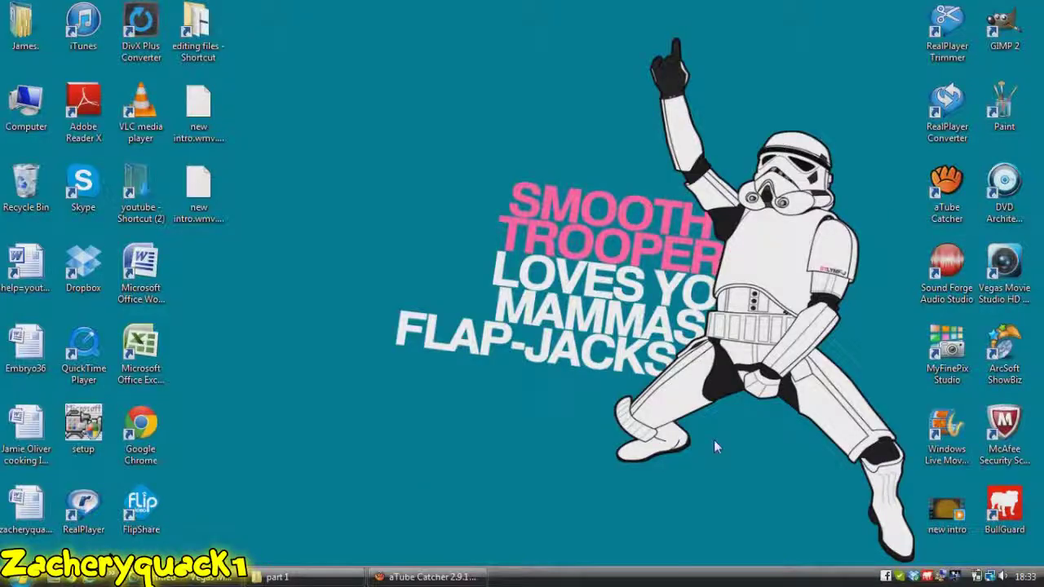
pyautogui.click(1023, 277)
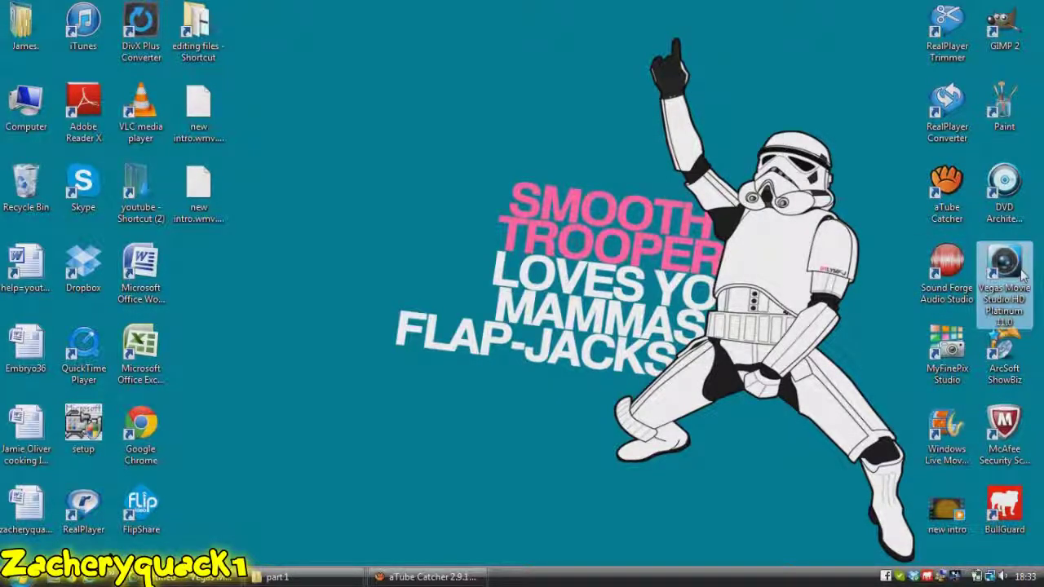
pyautogui.doubleClick(1023, 277)
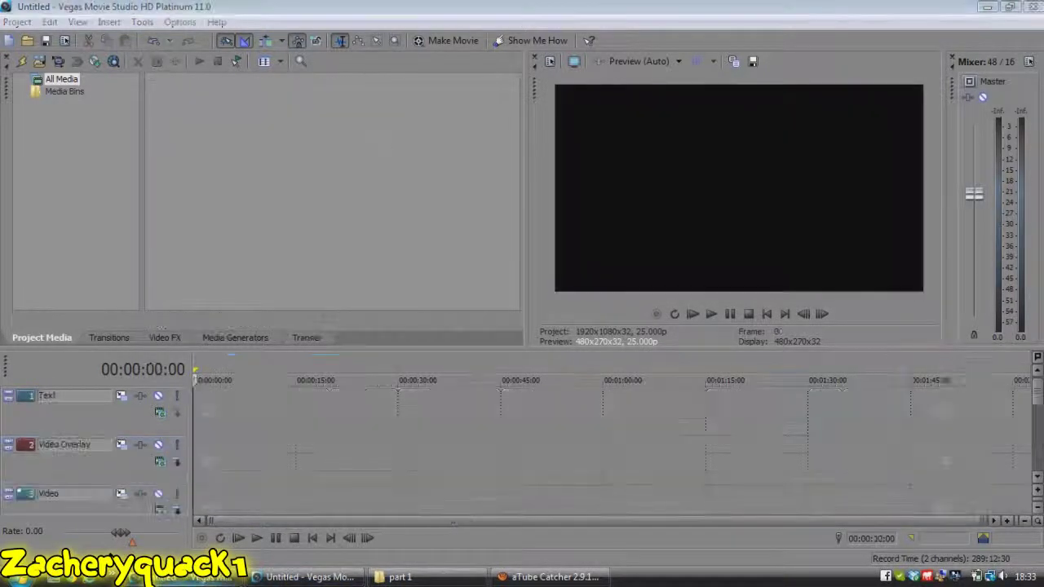
pyautogui.click(284, 585)
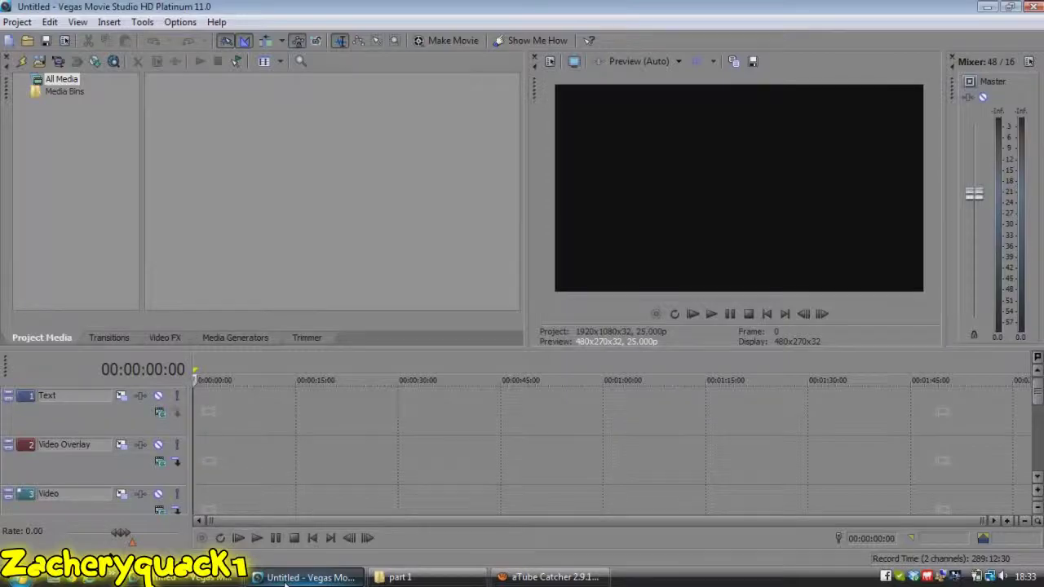
pyautogui.click(285, 581)
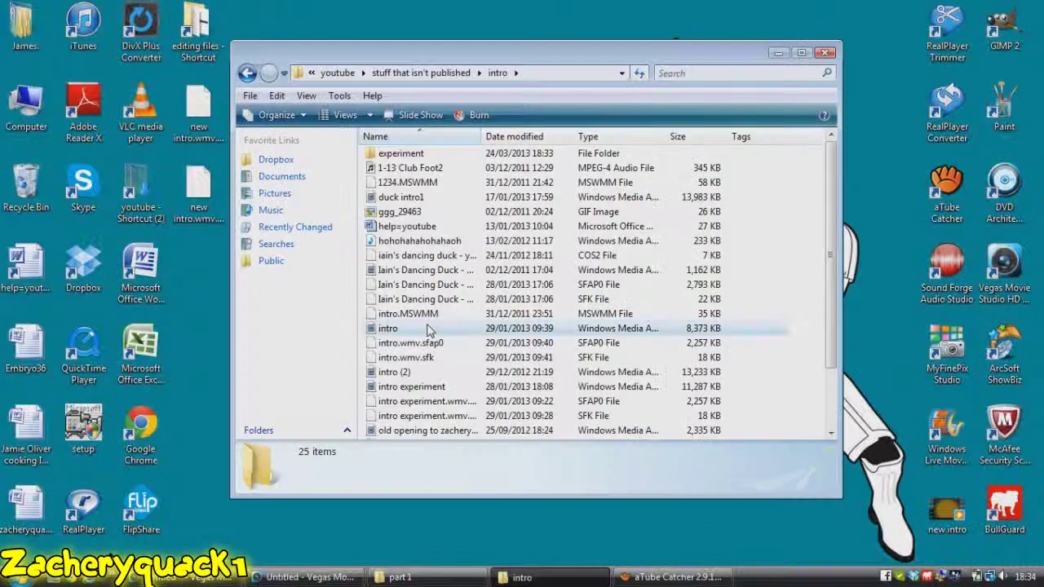
# Add intro.wmv from the intro folder to the new Vegas project's media
pyautogui.click(419, 330)
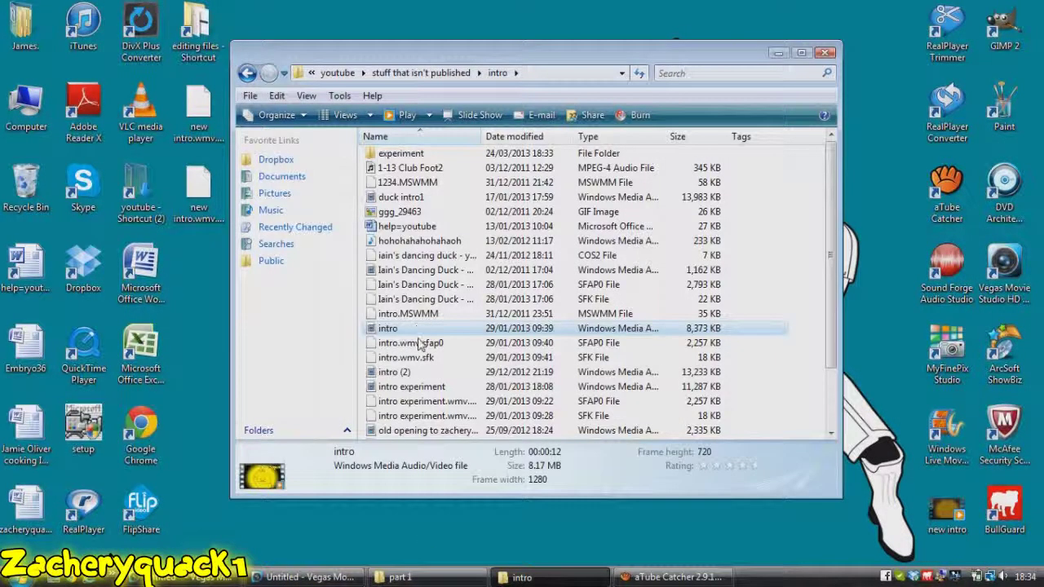
pyautogui.click(308, 578)
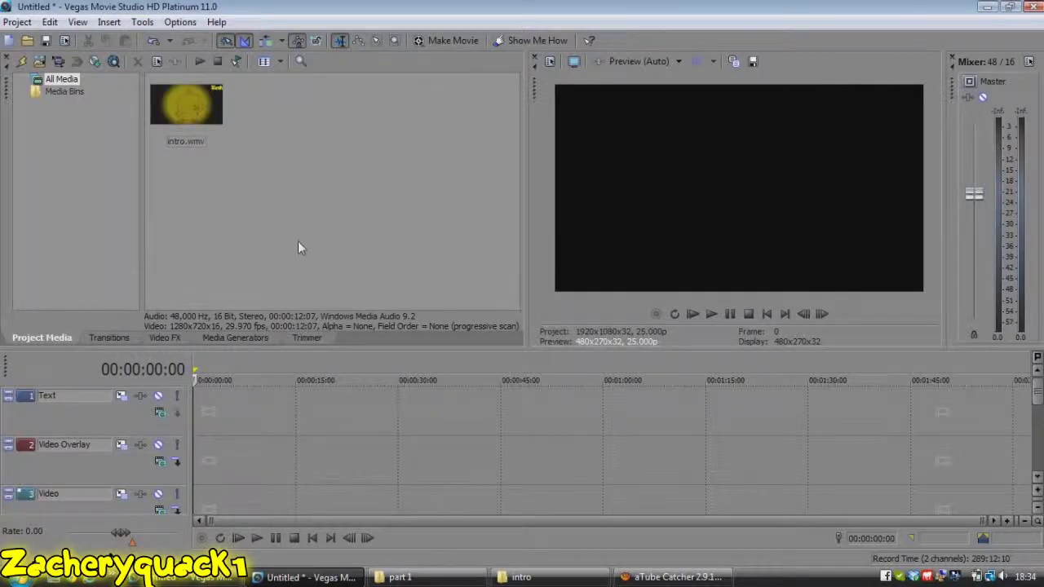
# Delete the Text and Video Overlay tracks
pyautogui.click(103, 409)
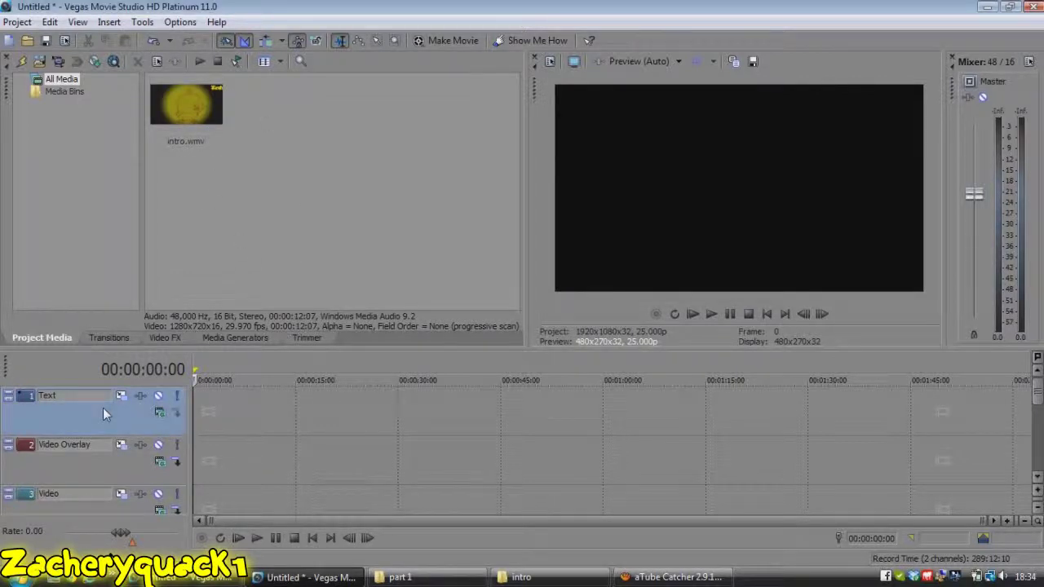
pyautogui.keyDown('ctrl'); pyautogui.click(97, 458); pyautogui.keyUp('ctrl')
pyautogui.rightClick(97, 457)
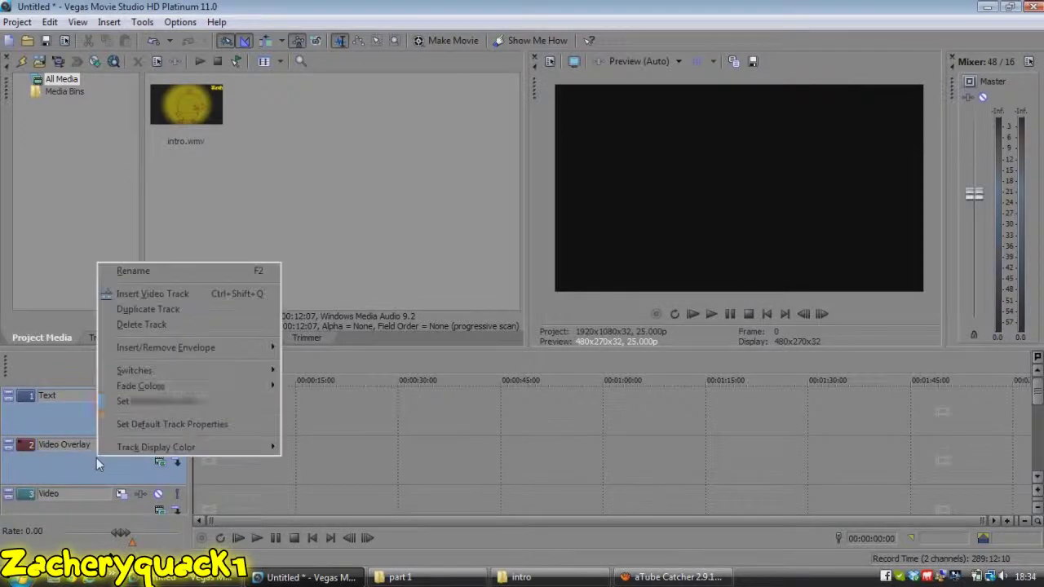
pyautogui.click(134, 327)
# Place intro.wmv at the timeline start and zoom in to inspect the clip's end
pyautogui.moveTo(179, 107); pyautogui.dragTo(184, 447)
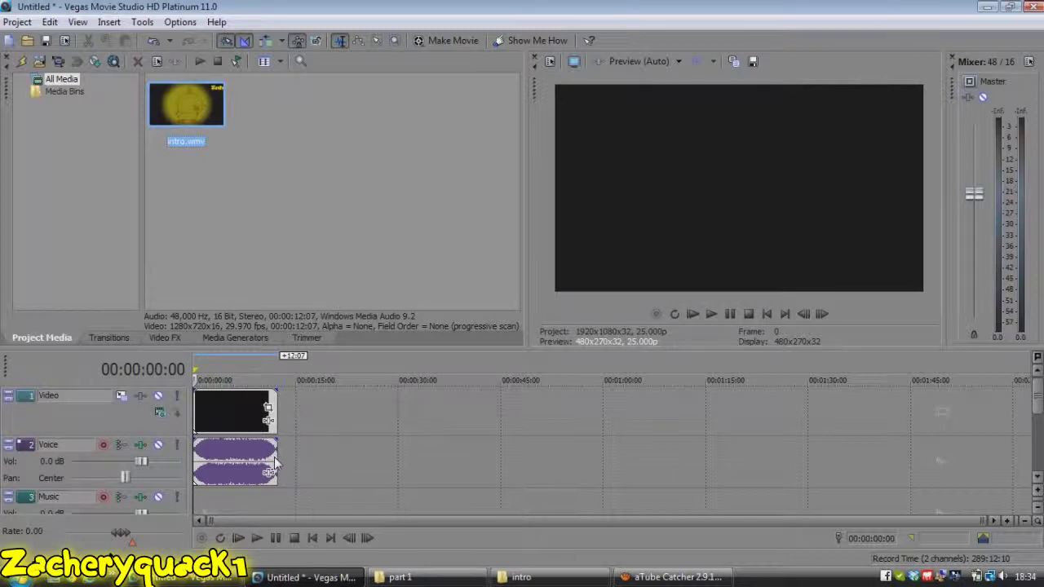
pyautogui.click(1006, 520)
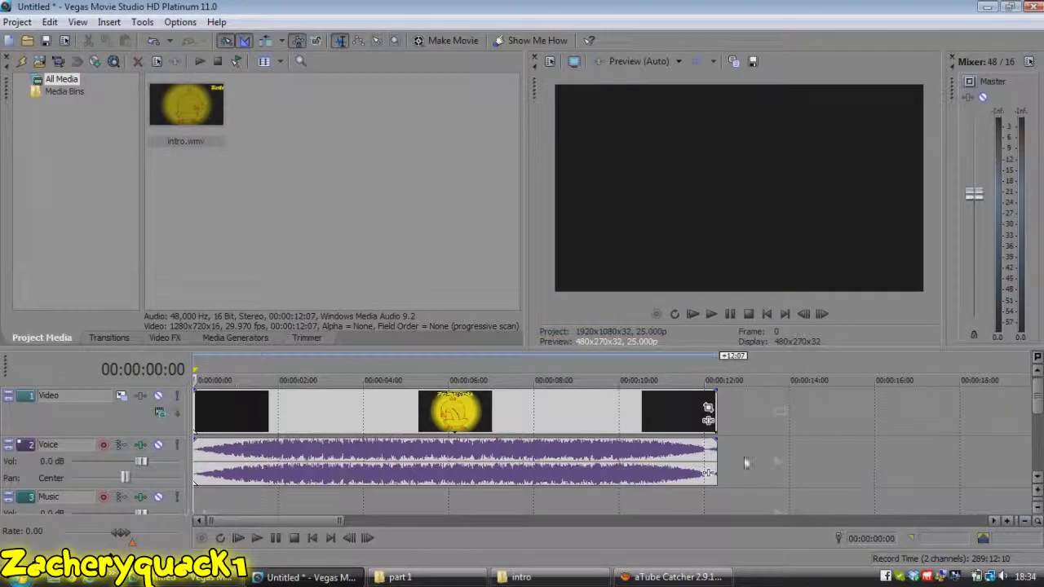
pyautogui.click(707, 462)
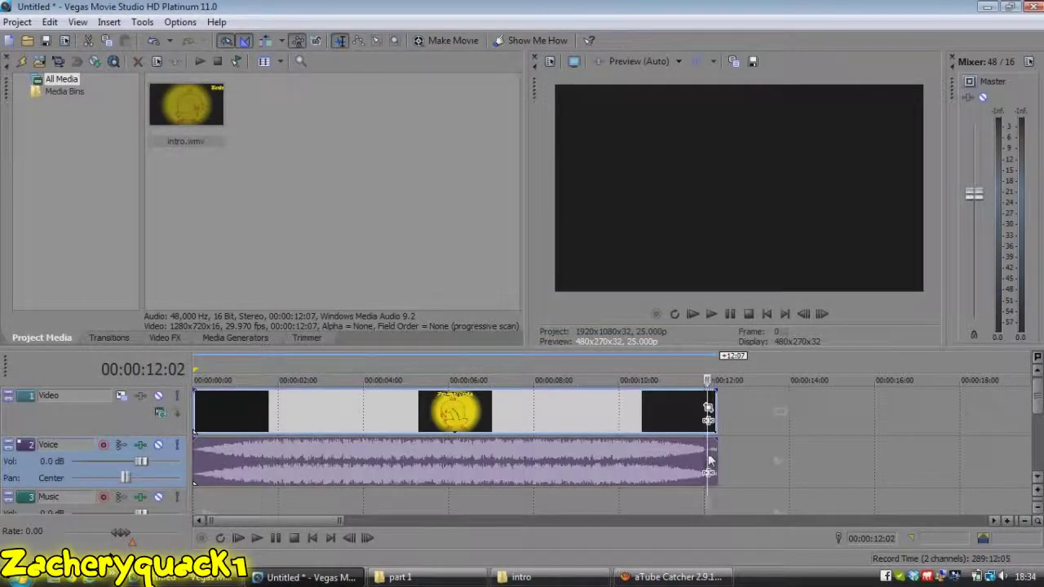
pyautogui.click(702, 495)
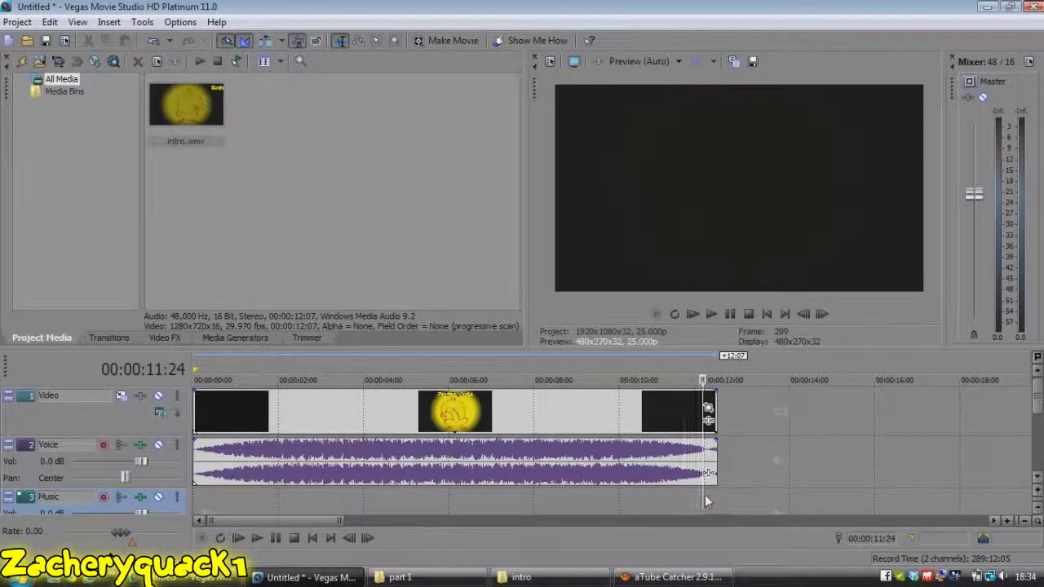
pyautogui.moveTo(707, 499); pyautogui.dragTo(715, 493)
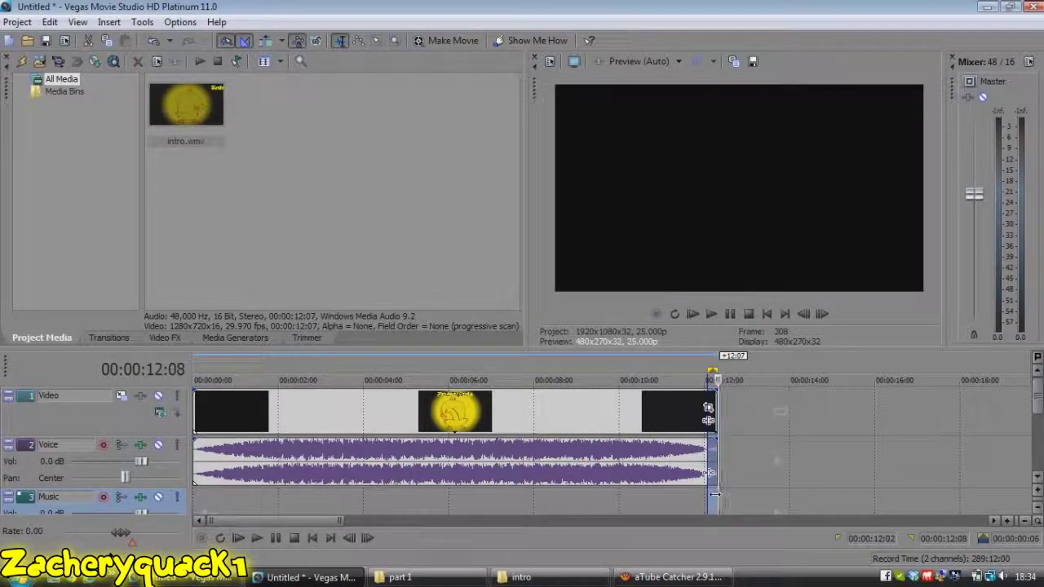
pyautogui.click(768, 446)
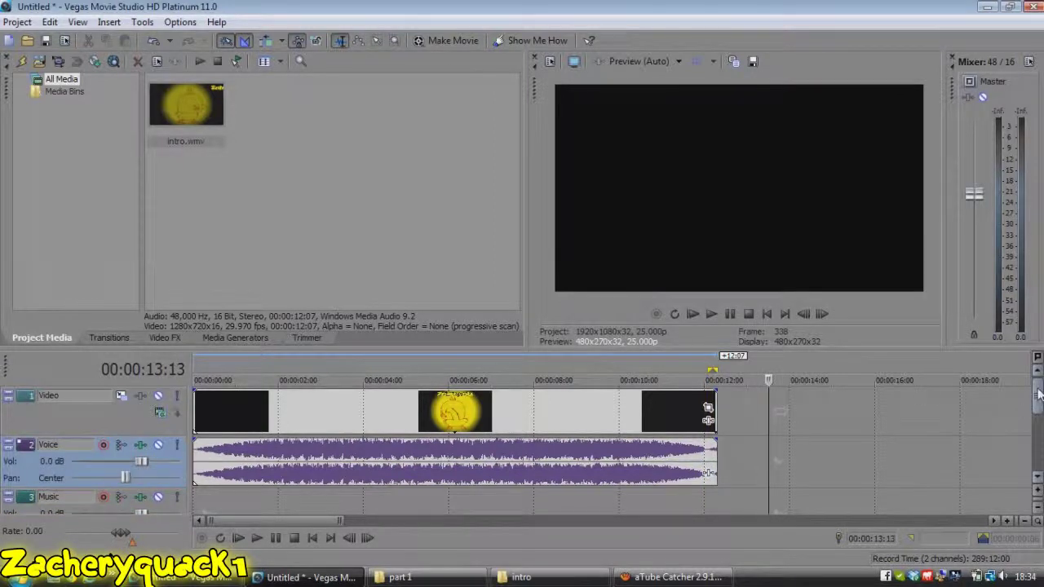
# Delete the Music and Sound Effects tracks, leaving only Video and Voice
pyautogui.click(51, 513)
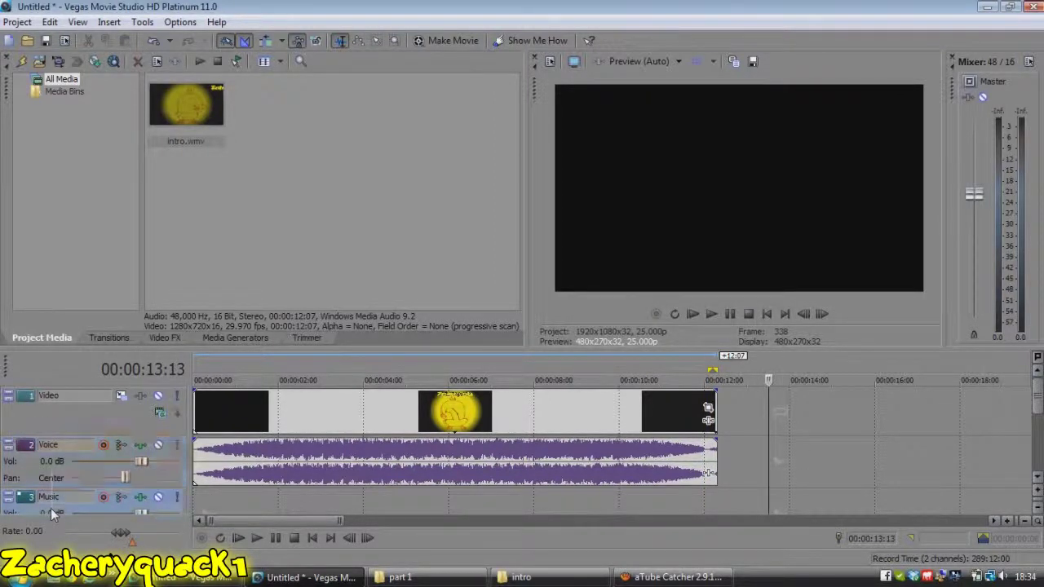
pyautogui.rightClick(51, 512)
pyautogui.click(83, 352)
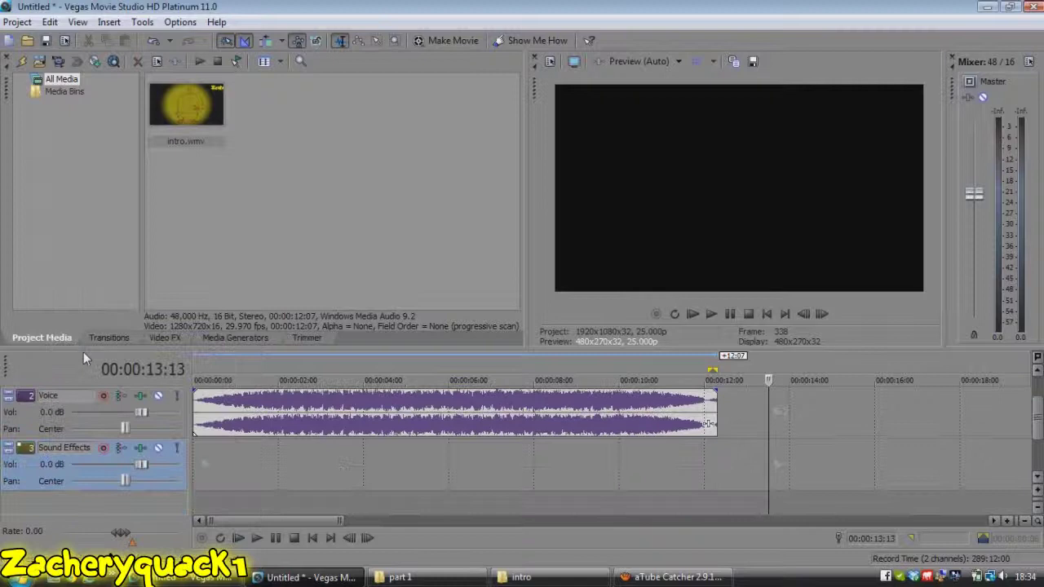
pyautogui.rightClick(56, 462)
pyautogui.click(103, 303)
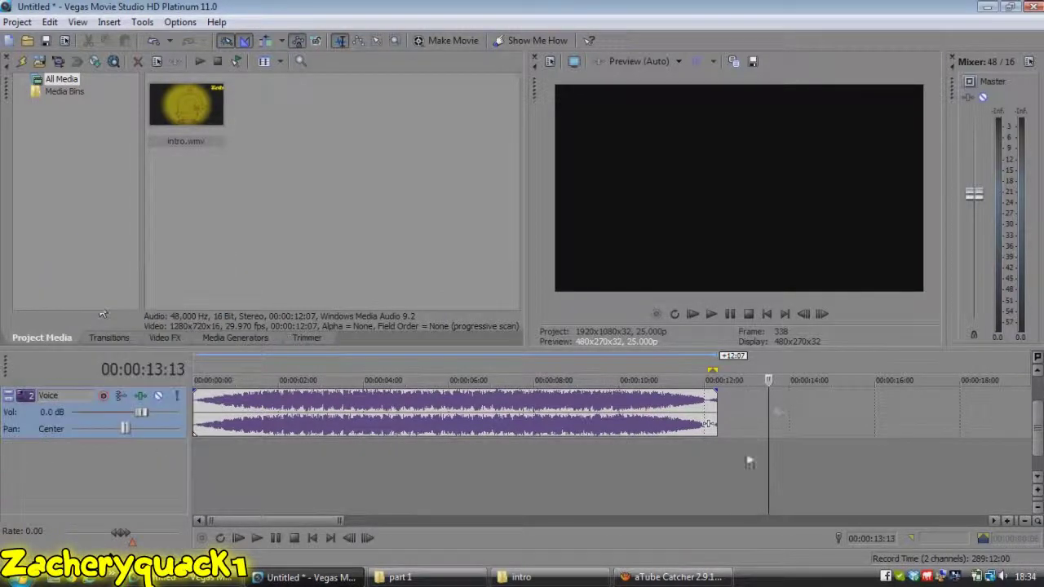
pyautogui.scroll(2, 685, 489)
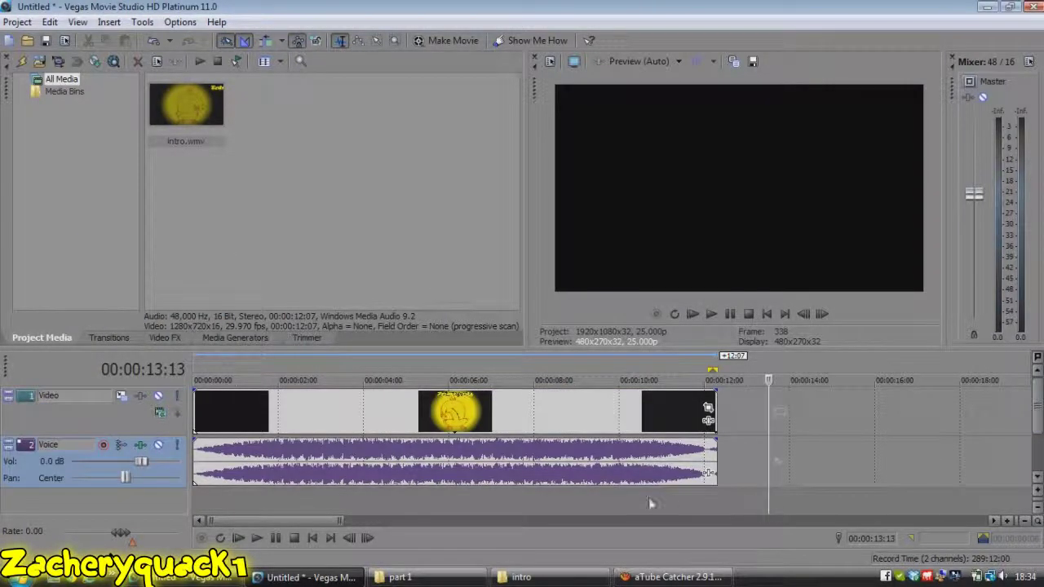
pyautogui.rightClick(569, 496)
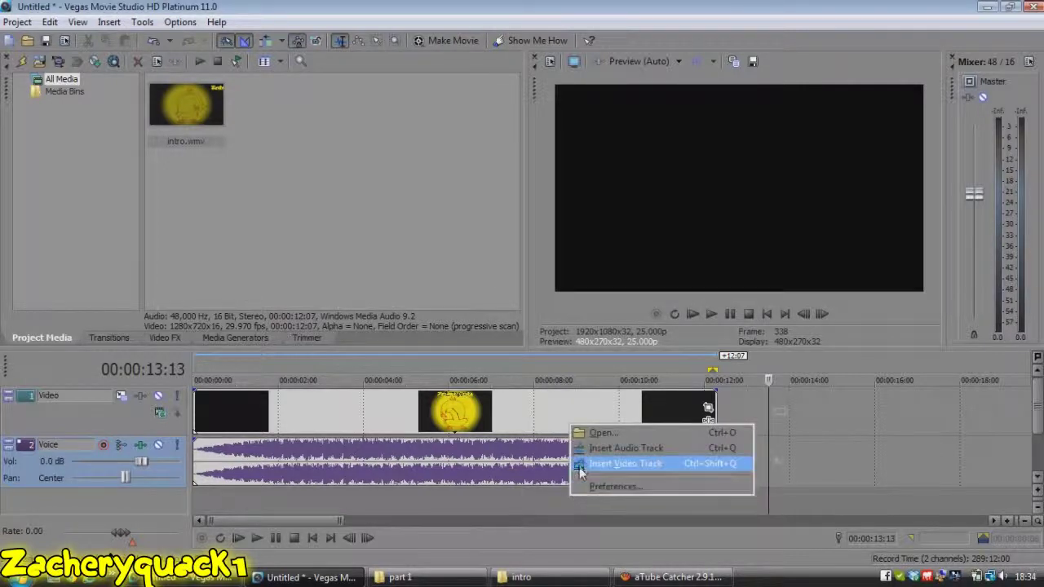
# Insert an empty video track below Voice and collapse all three tracks to minimal height
pyautogui.click(581, 459)
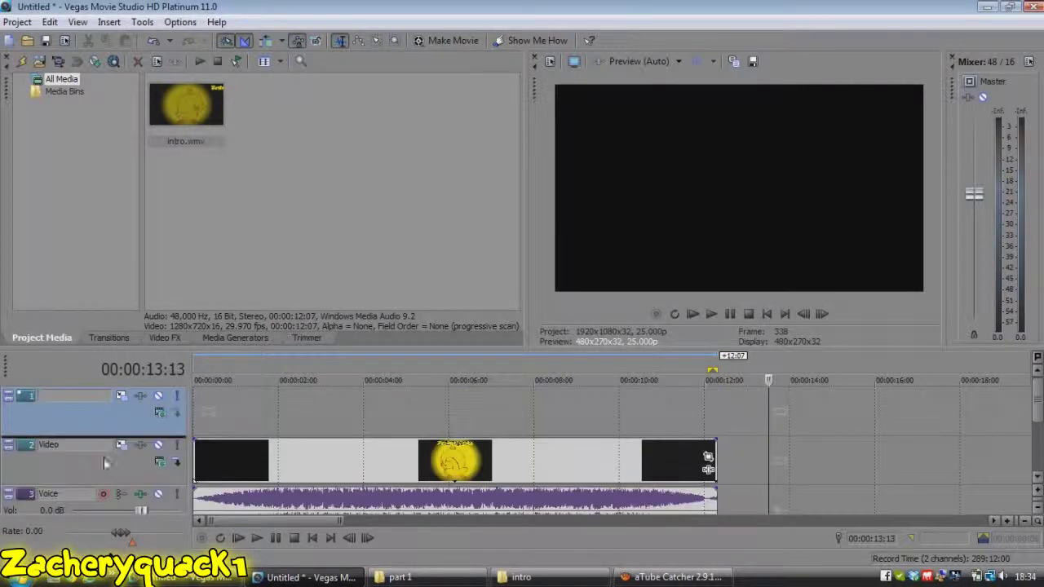
pyautogui.scroll(-2, 103, 528)
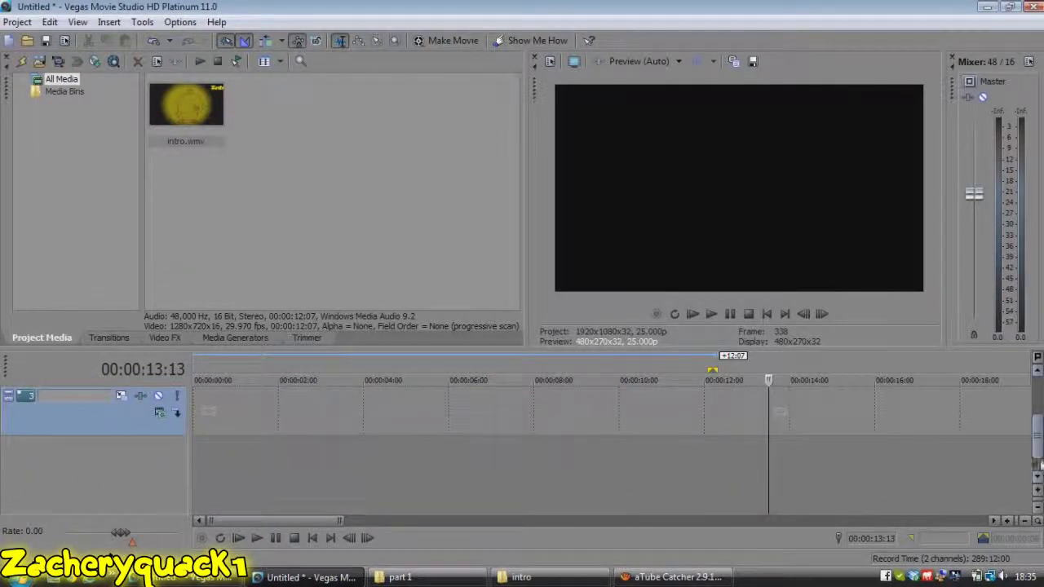
pyautogui.scroll(1, 456, 440)
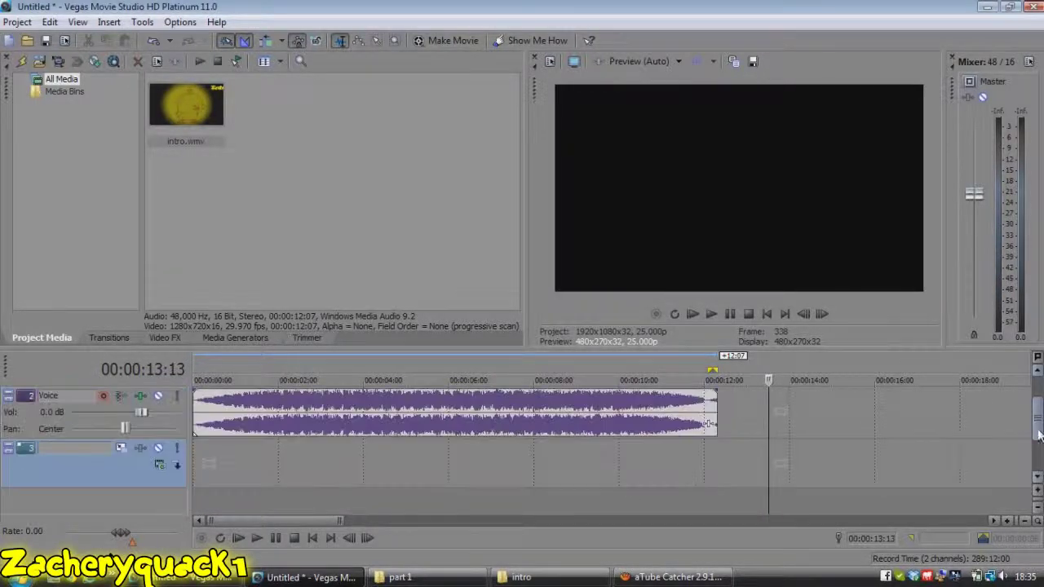
pyautogui.click(8, 397)
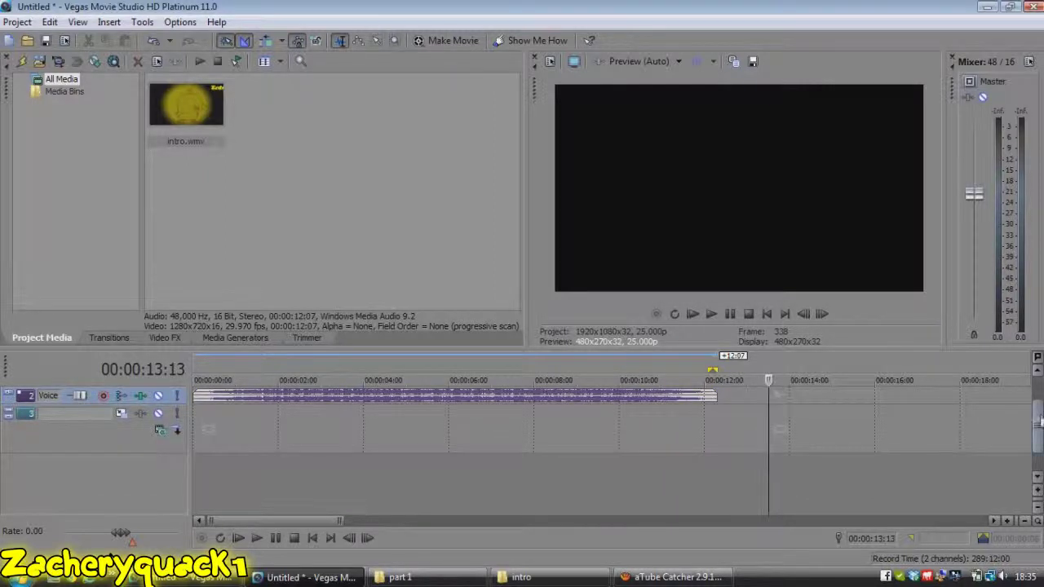
pyautogui.scroll(1, 1038, 420)
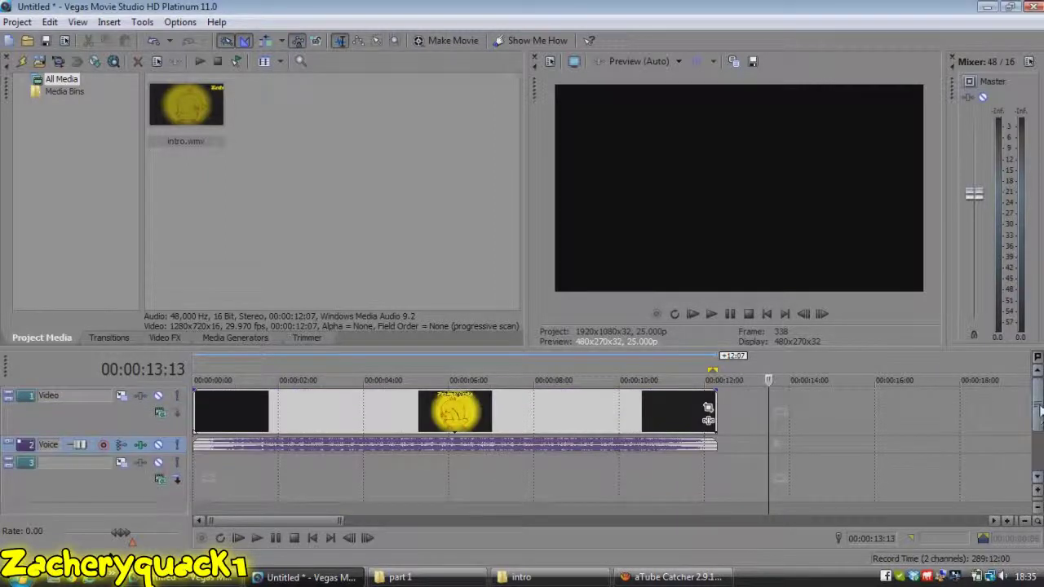
pyautogui.click(8, 396)
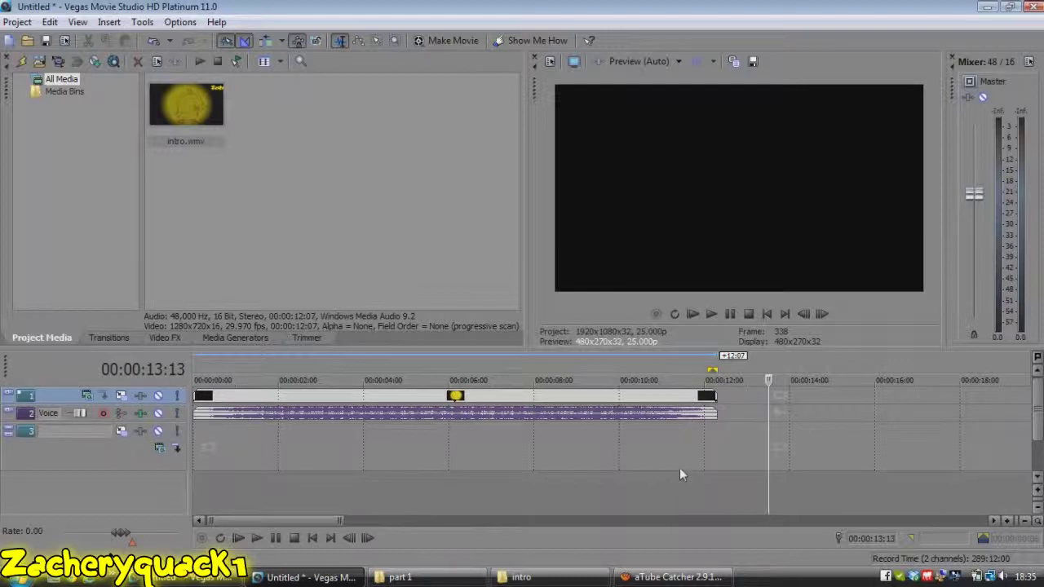
pyautogui.click(452, 449)
# Insert a Sony Titles & Text event on track 3 at 00:00:06:02 with its Sample Text erased
pyautogui.rightClick(471, 447)
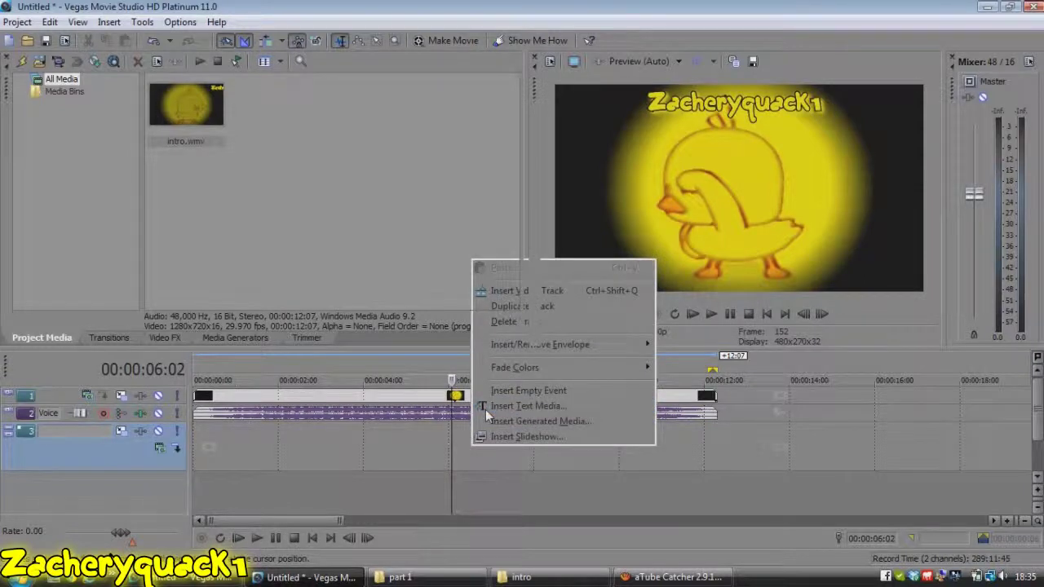
pyautogui.click(485, 410)
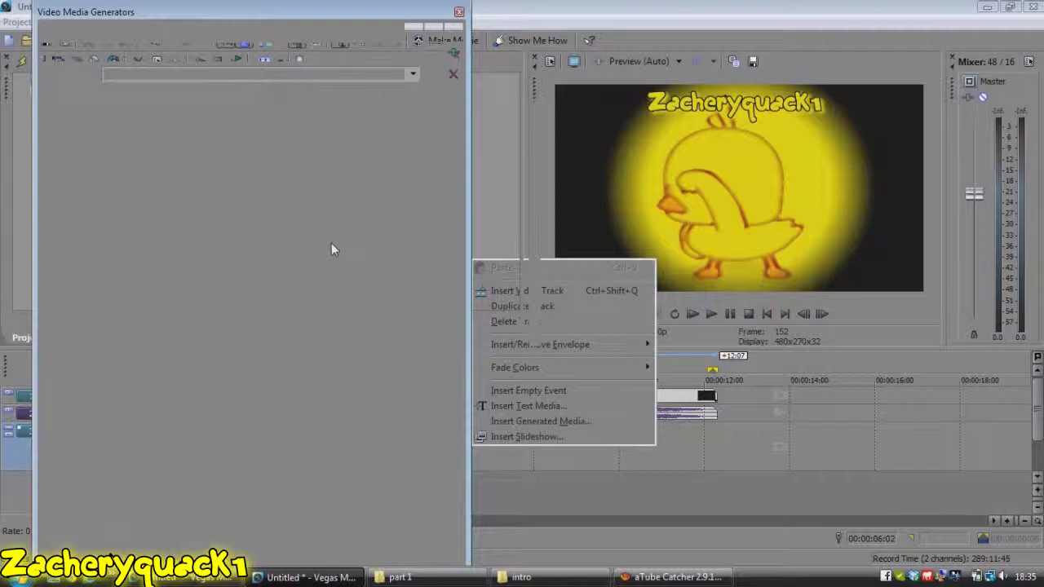
pyautogui.click(357, 189)
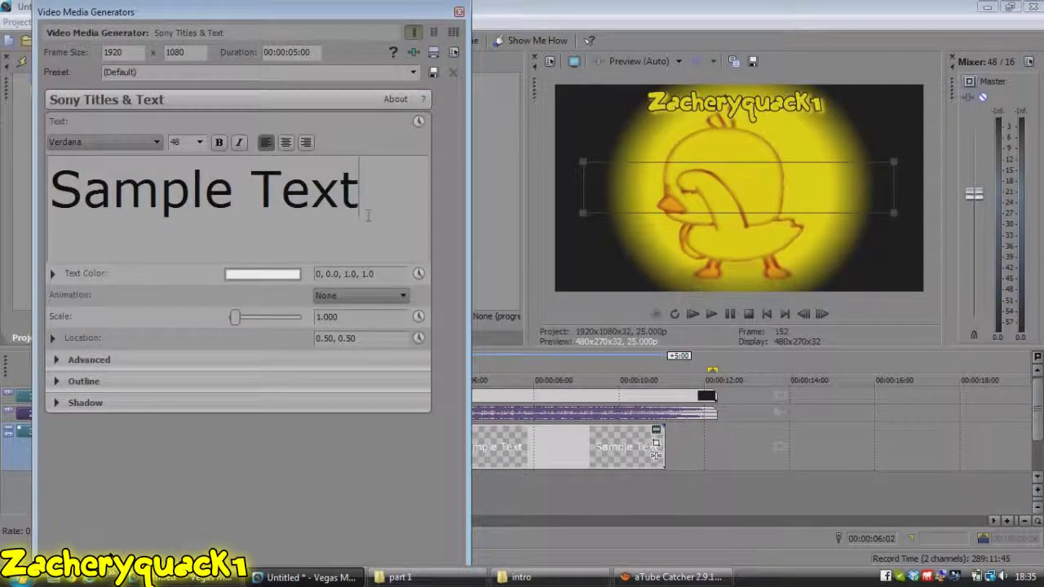
pyautogui.press('BackSpace')
pyautogui.press('BackSpace')
pyautogui.press('BackSpace')
pyautogui.press('BackSpace')
pyautogui.press('BackSpace')
pyautogui.press('BackSpace')
pyautogui.press('BackSpace')
pyautogui.press('BackSpace')
pyautogui.press('BackSpace')
pyautogui.press('BackSpace')
pyautogui.press('BackSpace')
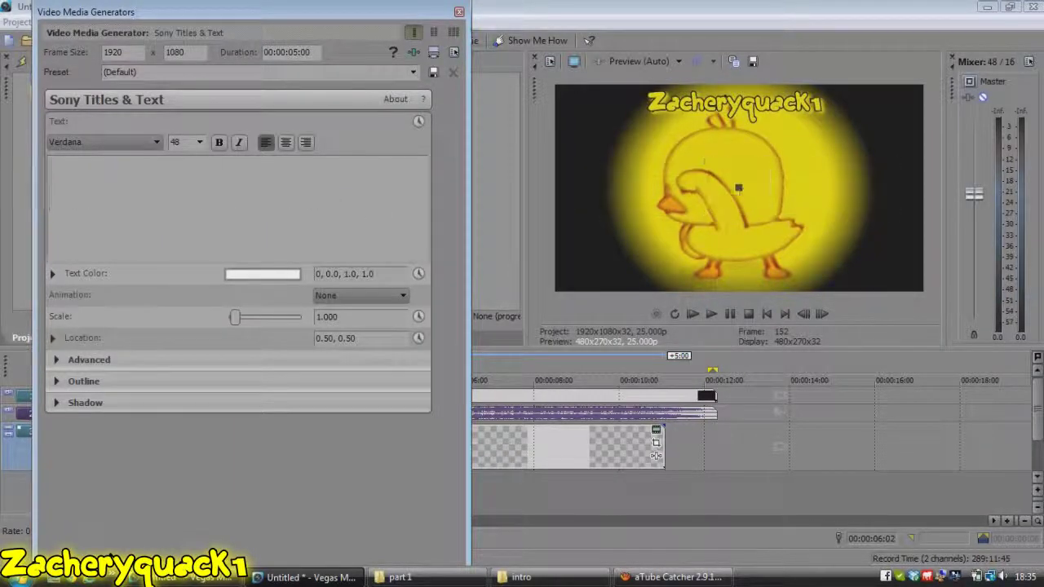
pyautogui.click(459, 12)
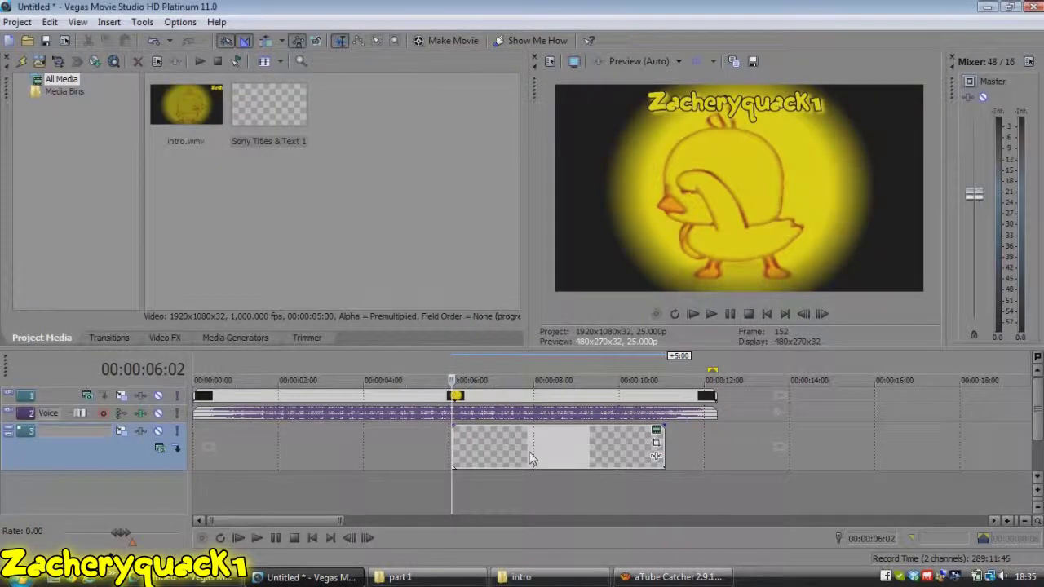
# Move the blank title event to 00:00:00 and stretch it to about 12.5 seconds
pyautogui.moveTo(525, 452); pyautogui.dragTo(230, 464)
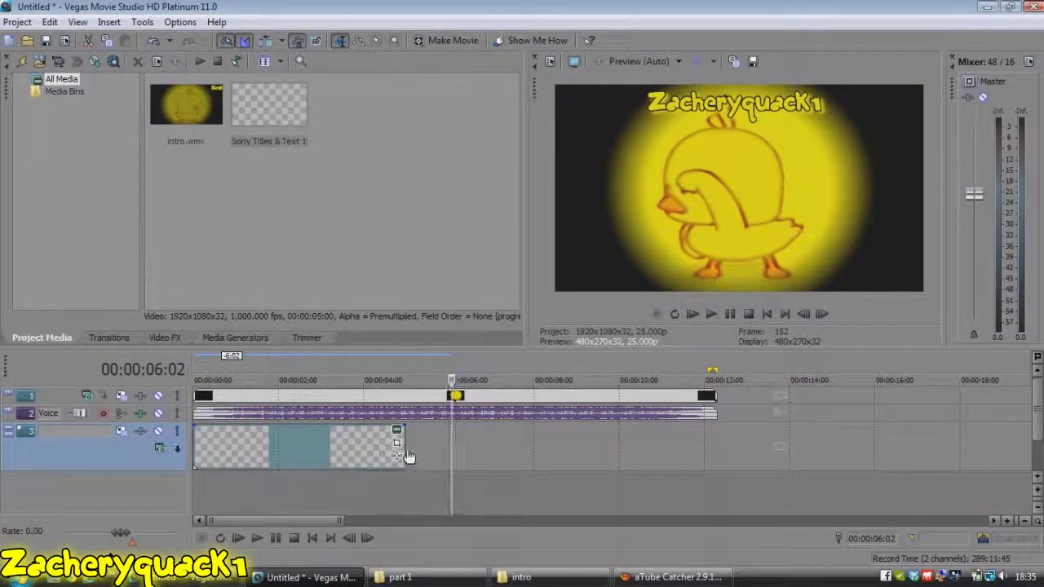
pyautogui.moveTo(405, 458); pyautogui.dragTo(732, 425)
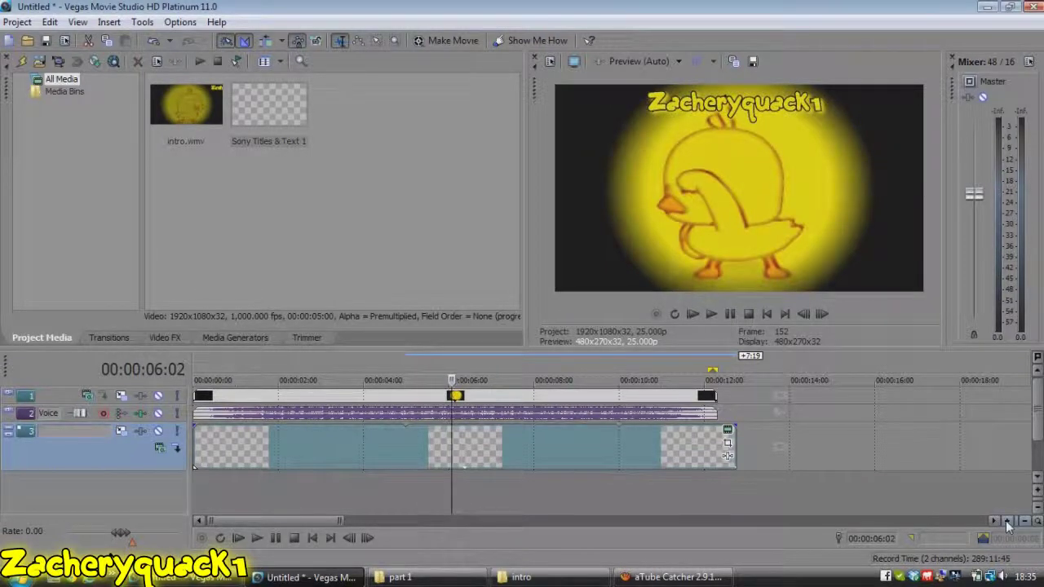
pyautogui.press('End')
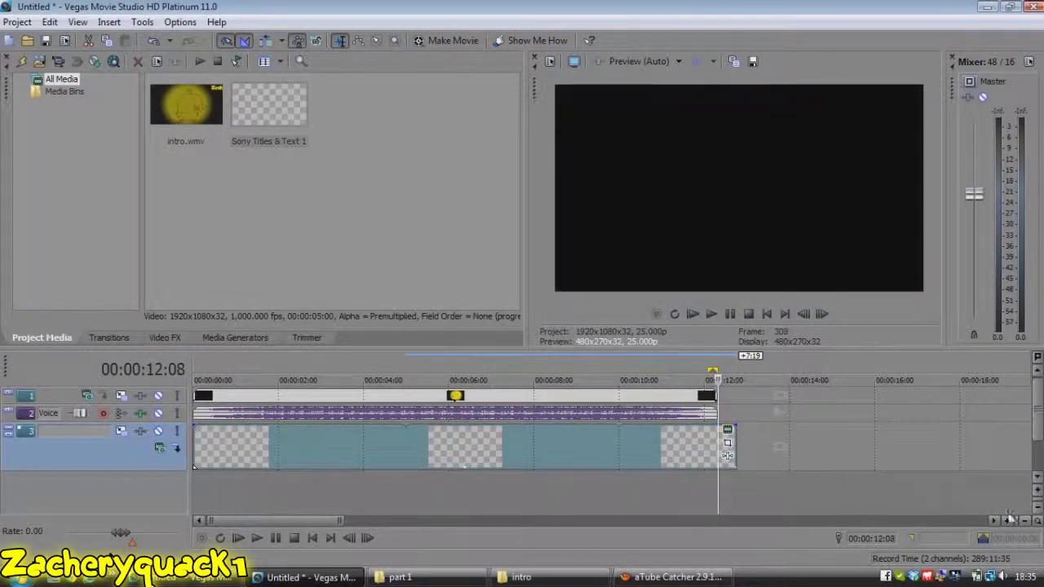
pyautogui.click(1008, 520)
pyautogui.click(1009, 520)
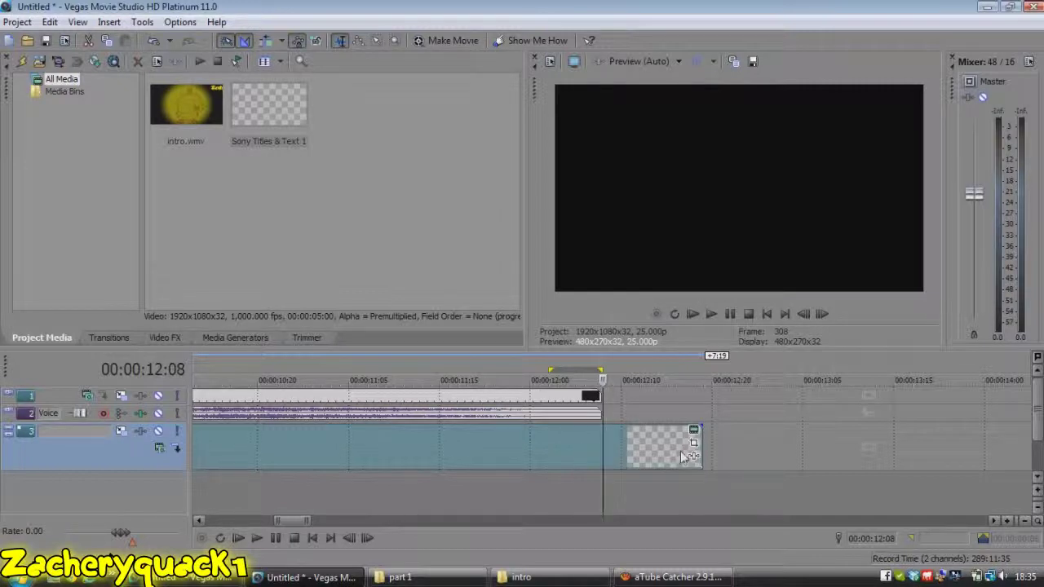
# Extend the title event's right end to about 00:00:13:08, past the intro clip
pyautogui.click(594, 415)
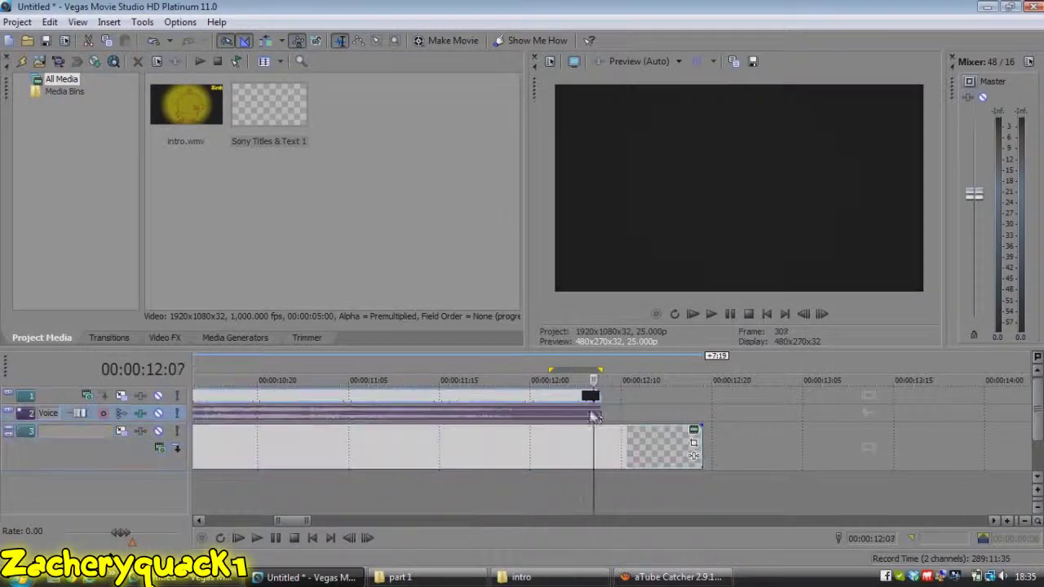
pyautogui.click(600, 413)
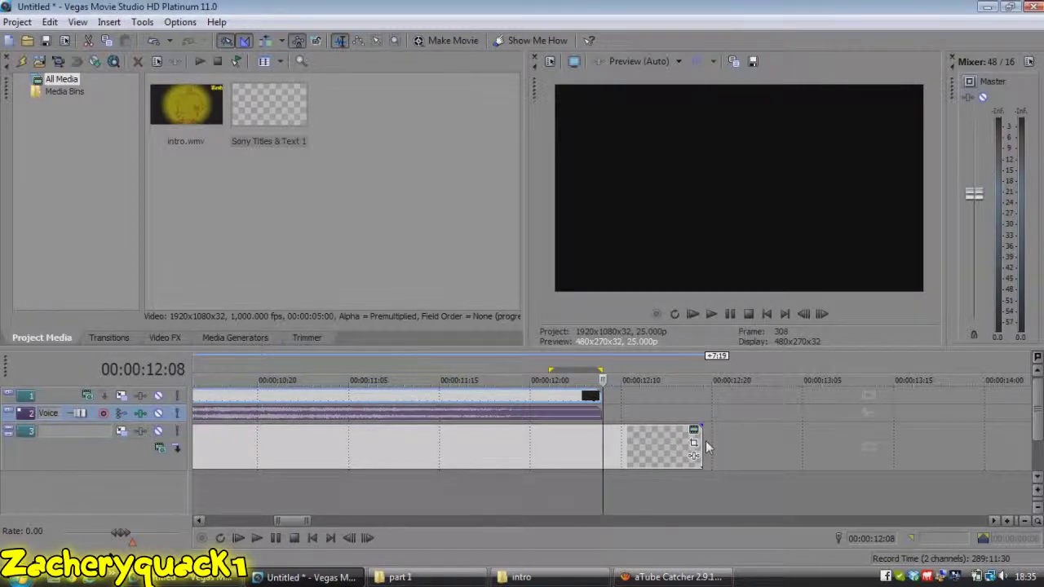
pyautogui.moveTo(706, 449); pyautogui.dragTo(828, 447)
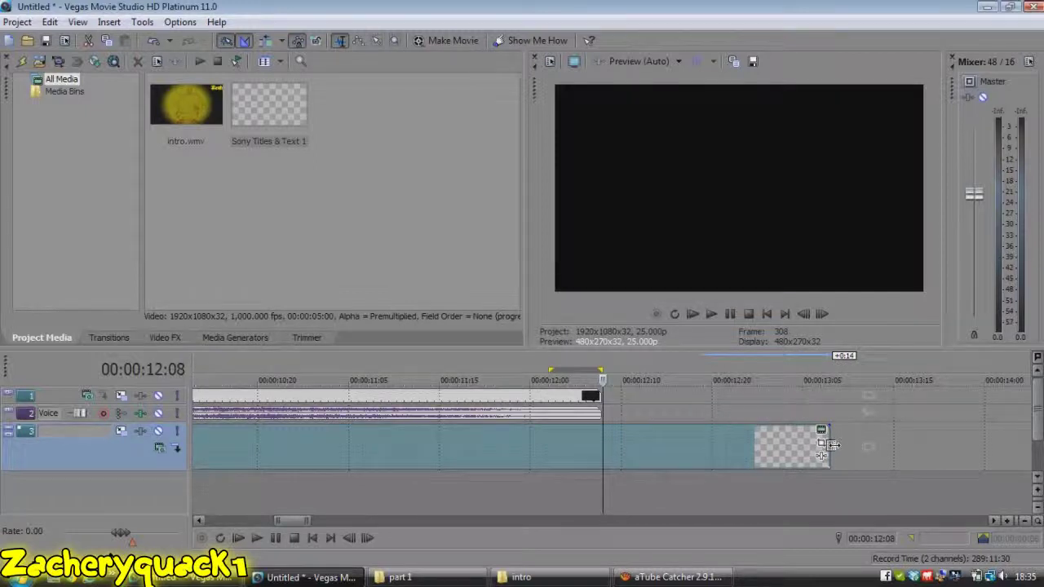
pyautogui.click(832, 452)
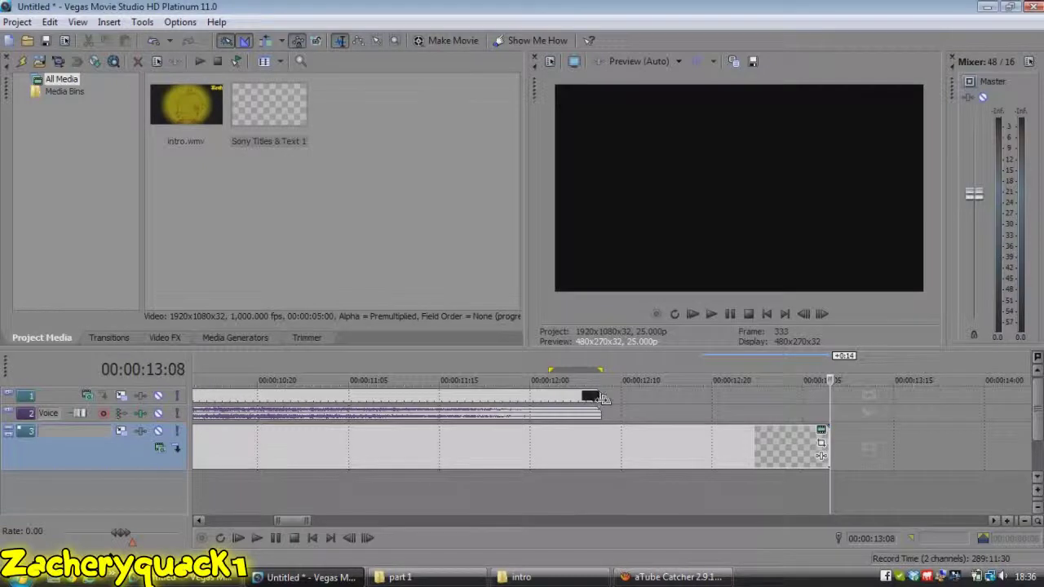
# Check the intro and title event ends, then zoom the timeline back out
pyautogui.click(598, 397)
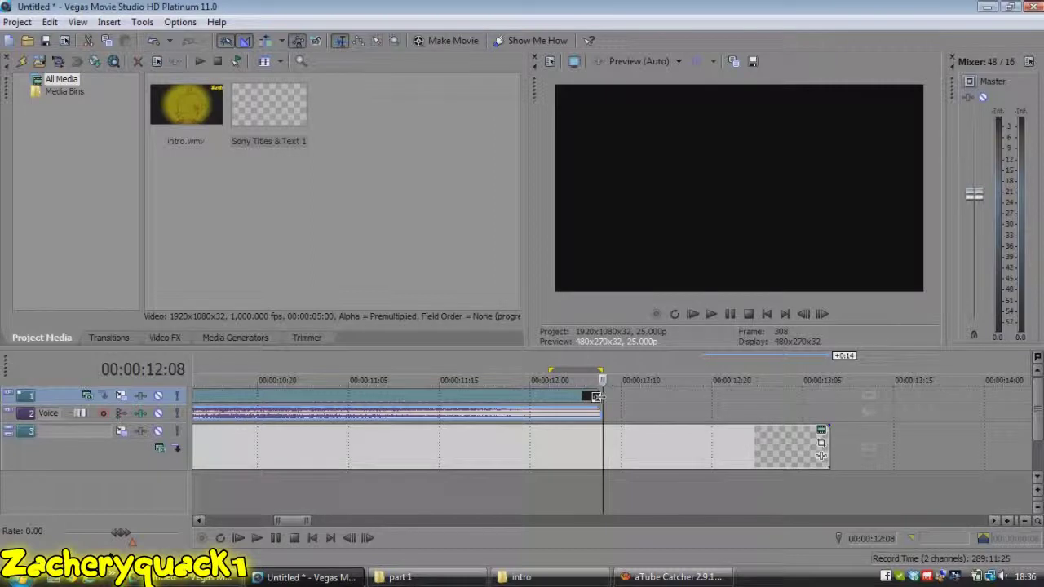
pyautogui.click(826, 444)
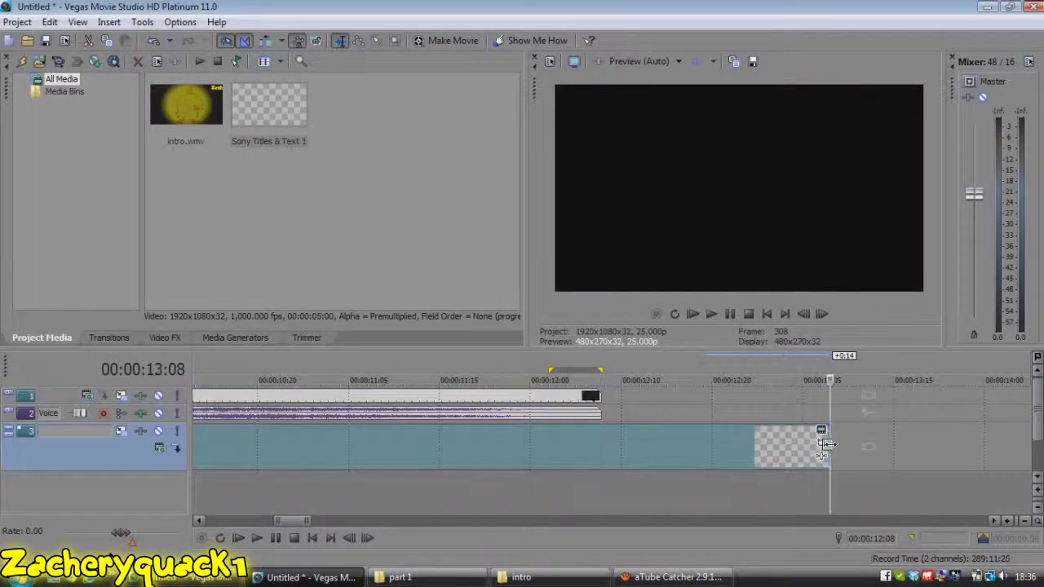
pyautogui.click(1025, 522)
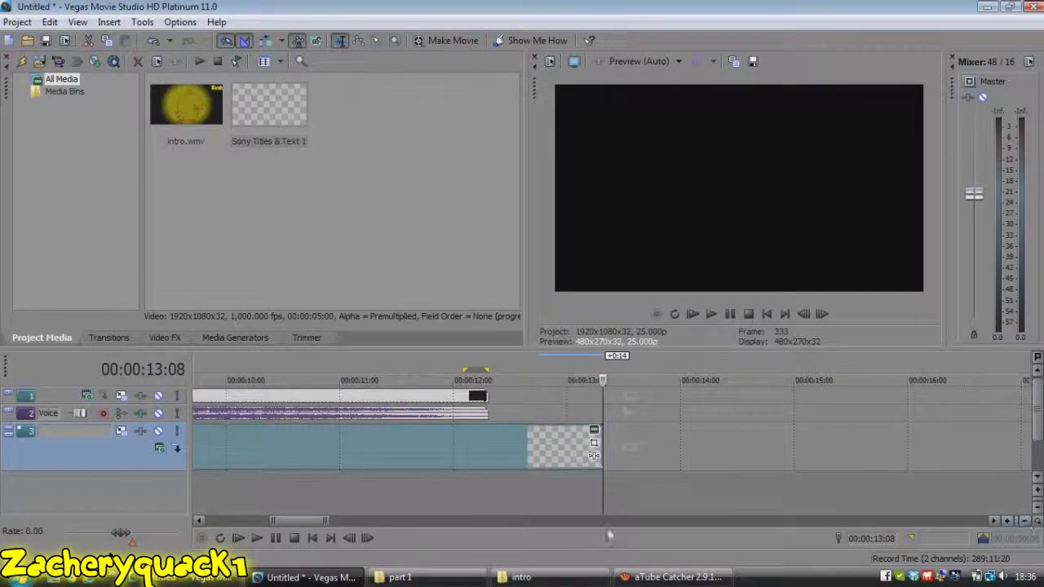
pyautogui.click(1024, 522)
pyautogui.click(1025, 522)
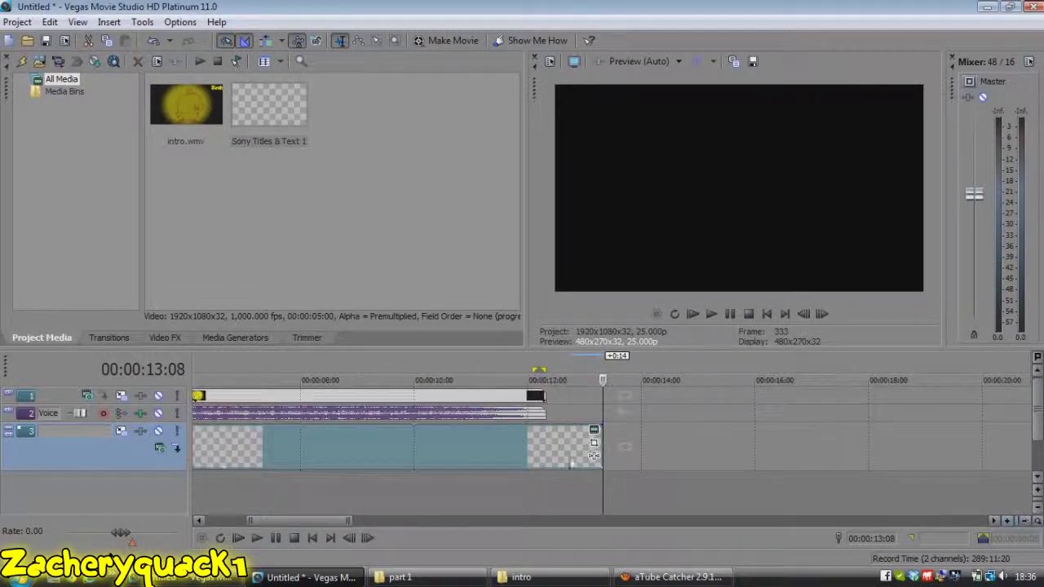
pyautogui.moveTo(306, 522); pyautogui.dragTo(281, 520)
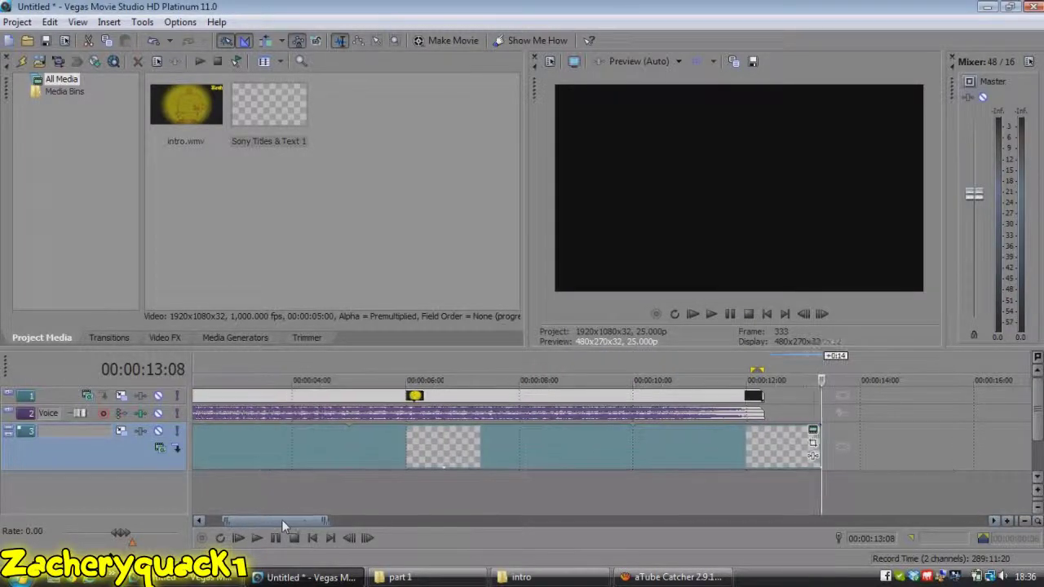
pyautogui.click(24, 23)
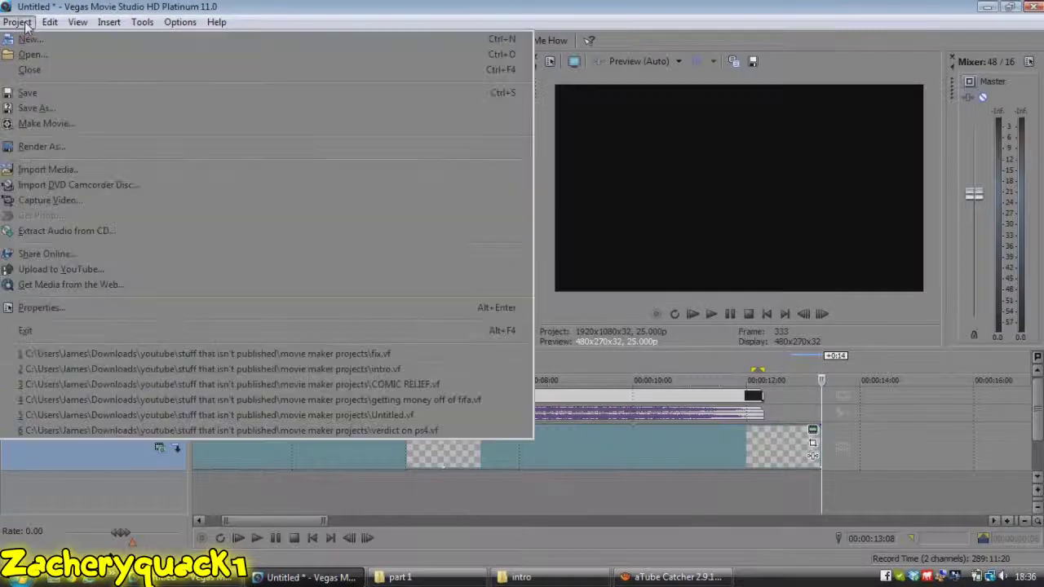
pyautogui.click(41, 148)
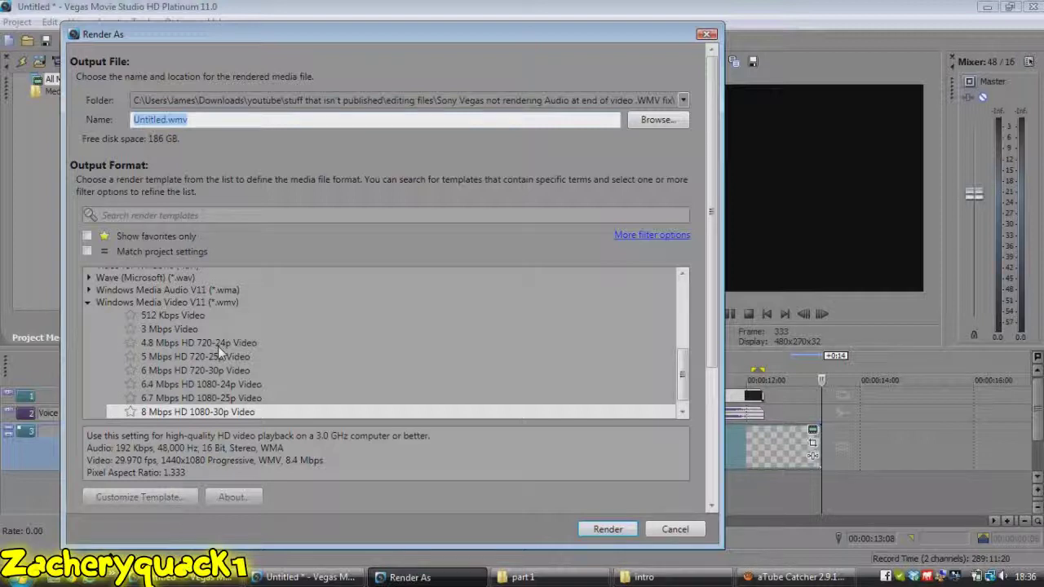
pyautogui.click(674, 530)
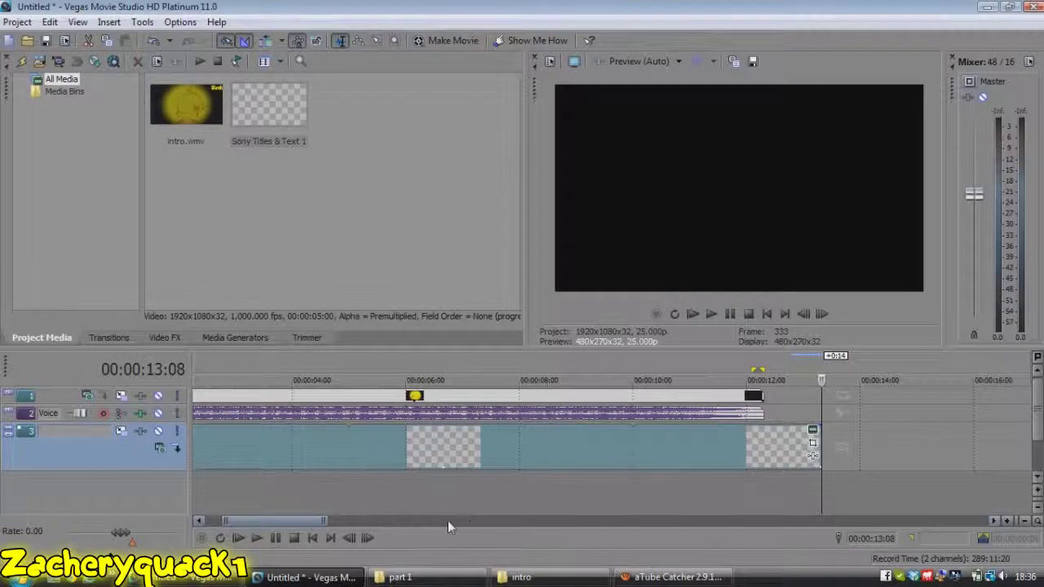
# Select all timeline events and replace them with intro1.wmv from Project Media
pyautogui.click(360, 398)
pyautogui.hotkey('ctrl', 'a')
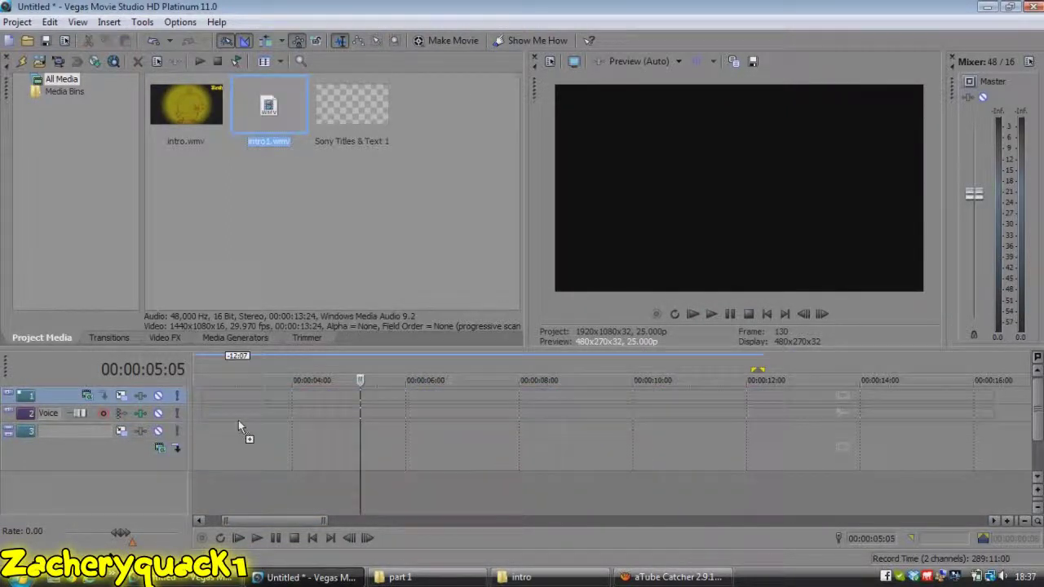
pyautogui.moveTo(238, 420); pyautogui.dragTo(238, 420)
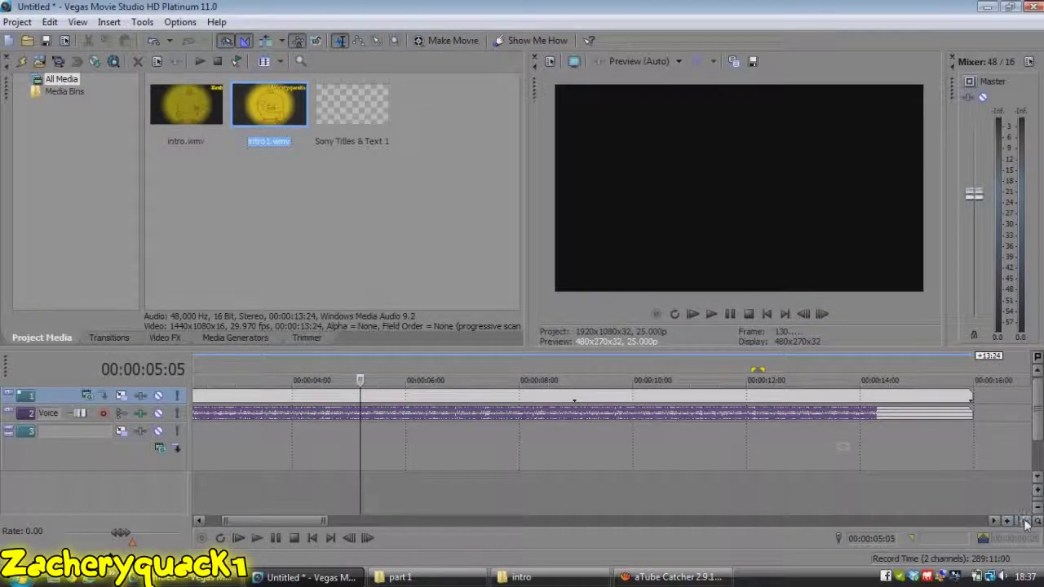
# Delete the empty third track and expand the video track to show thumbnails
pyautogui.rightClick(61, 437)
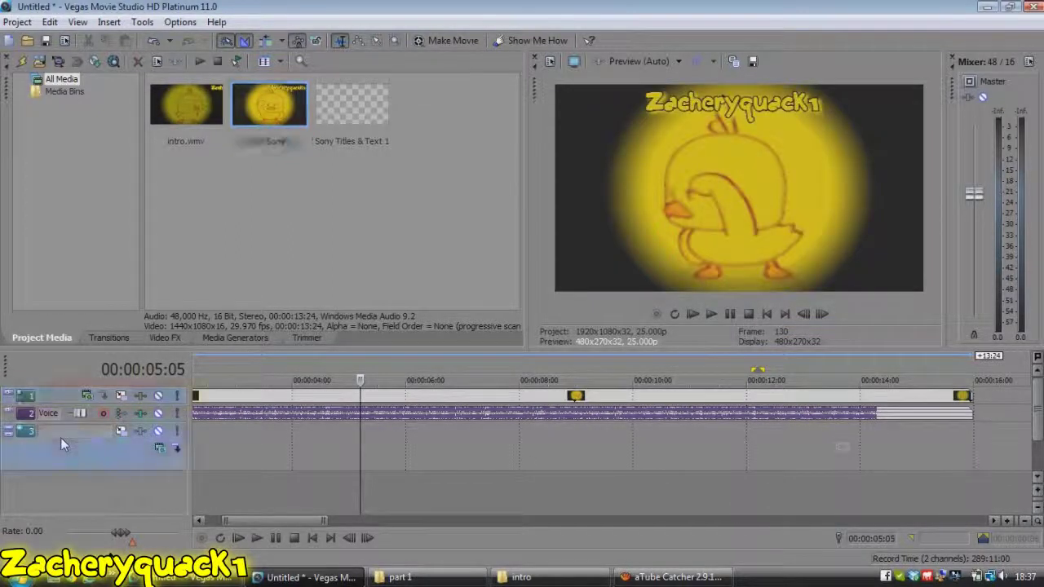
pyautogui.click(88, 305)
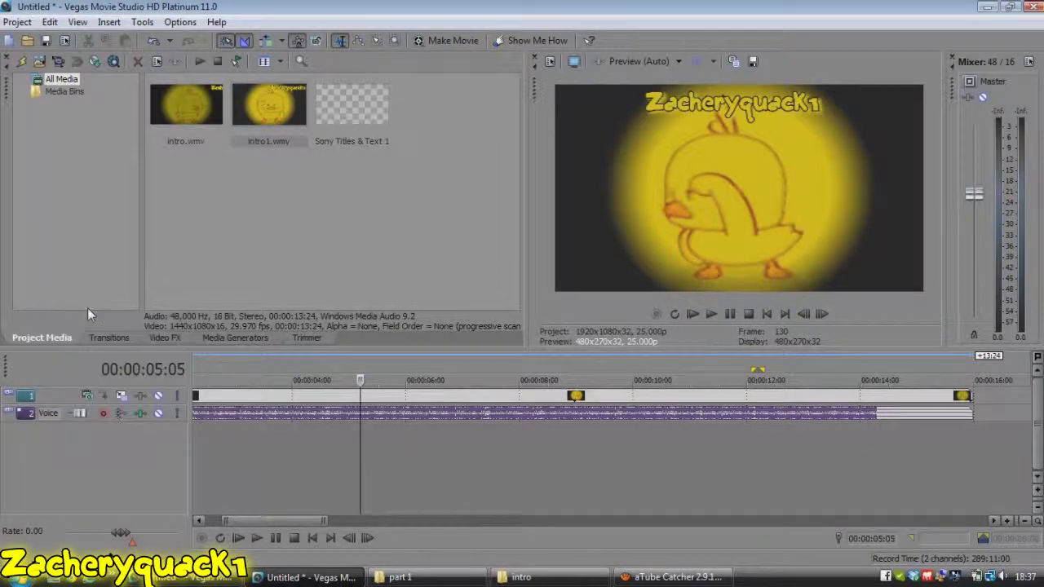
pyautogui.click(8, 395)
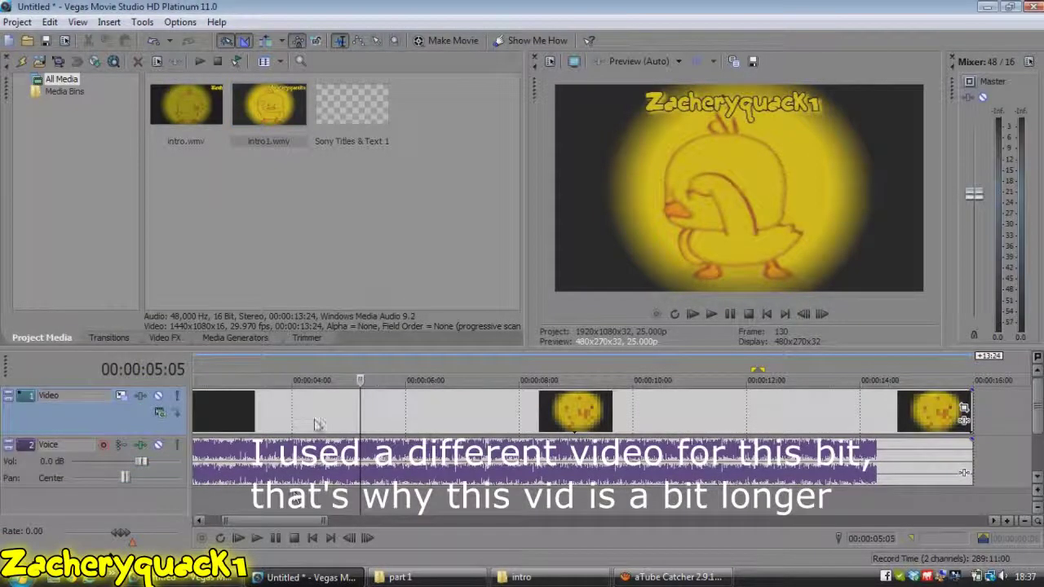
pyautogui.moveTo(313, 521); pyautogui.dragTo(335, 521)
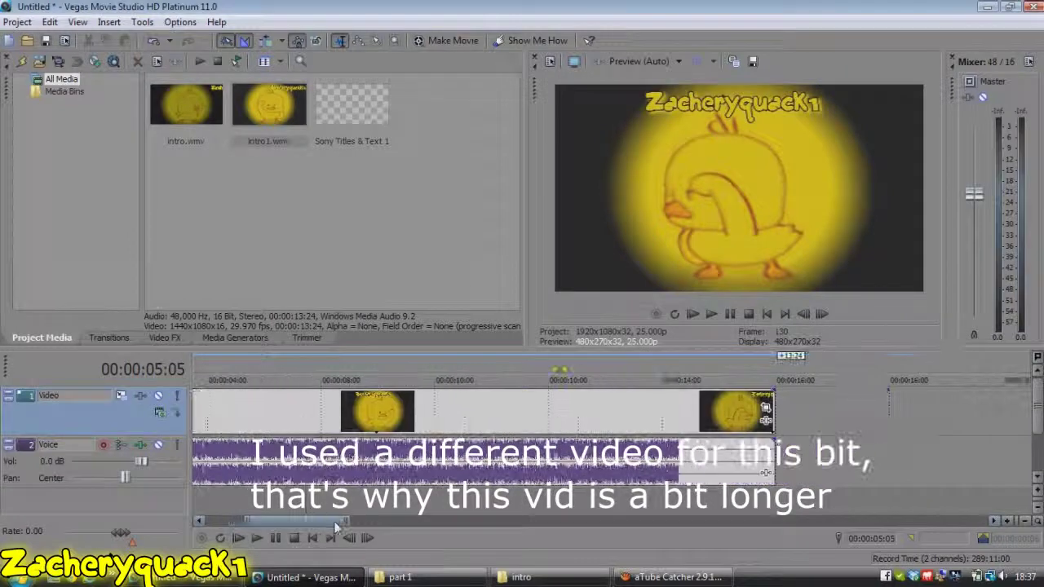
pyautogui.click(409, 410)
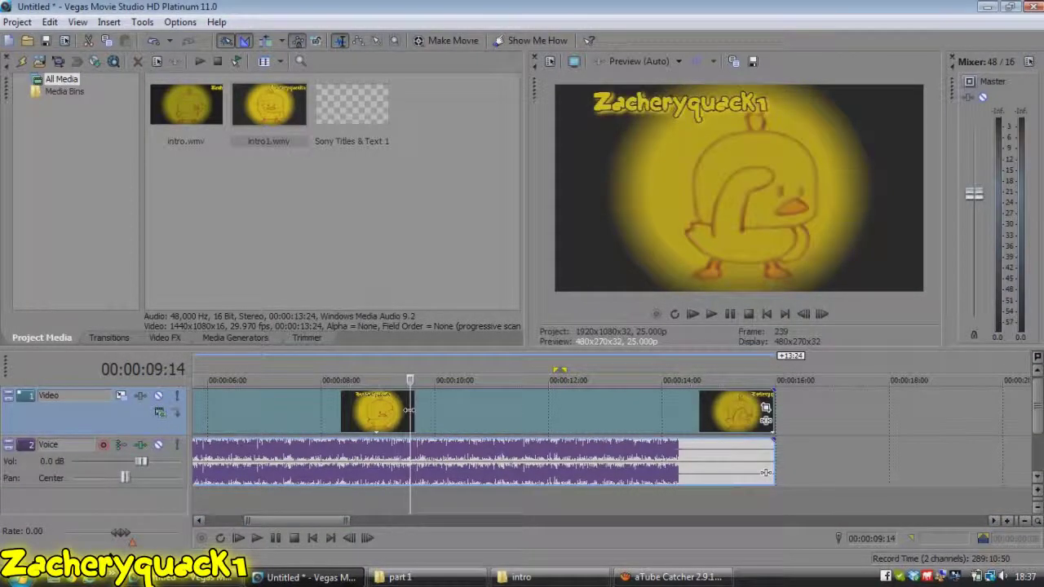
# Mark the silent tail after 00:00:13:13 on the Voice track, then bring up the part 1 folder
pyautogui.click(655, 455)
pyautogui.click(634, 409)
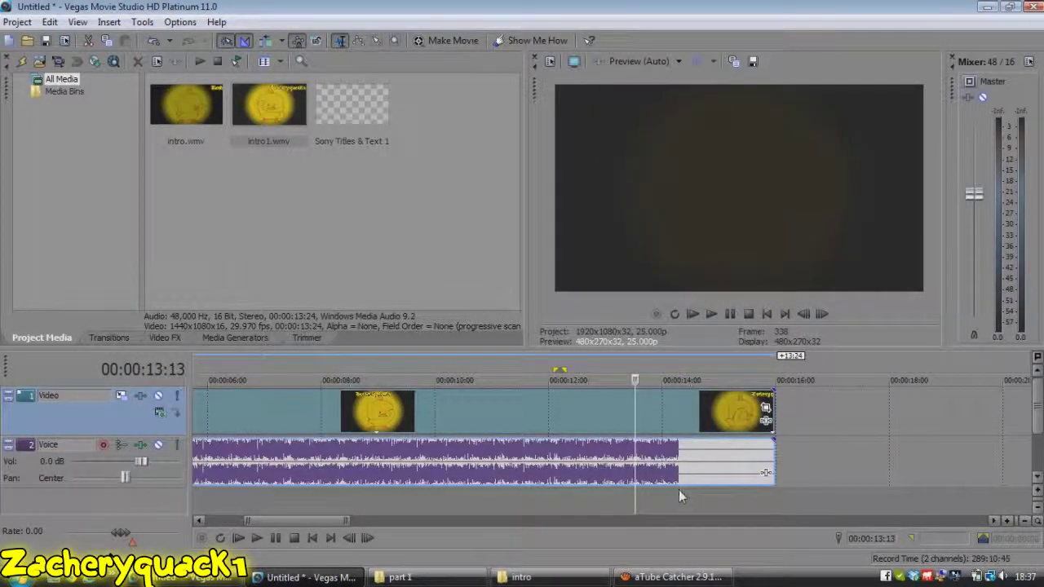
pyautogui.moveTo(680, 499); pyautogui.dragTo(775, 502)
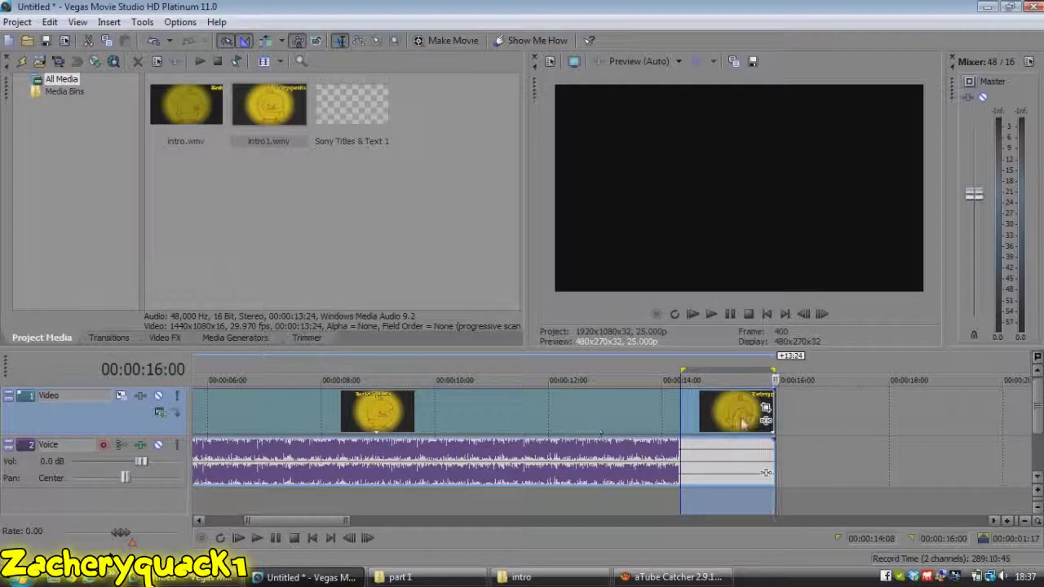
pyautogui.click(810, 422)
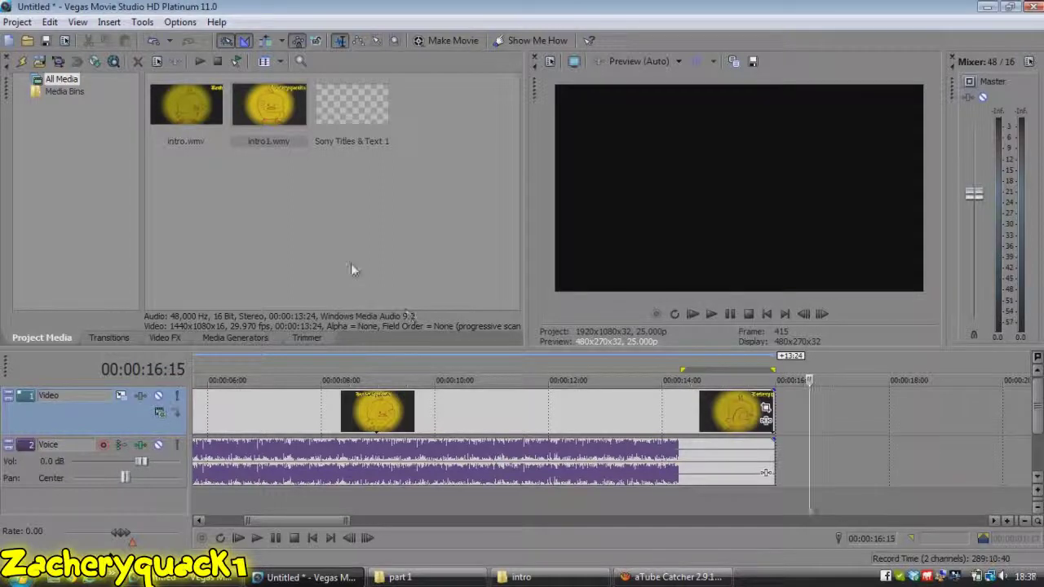
pyautogui.click(399, 576)
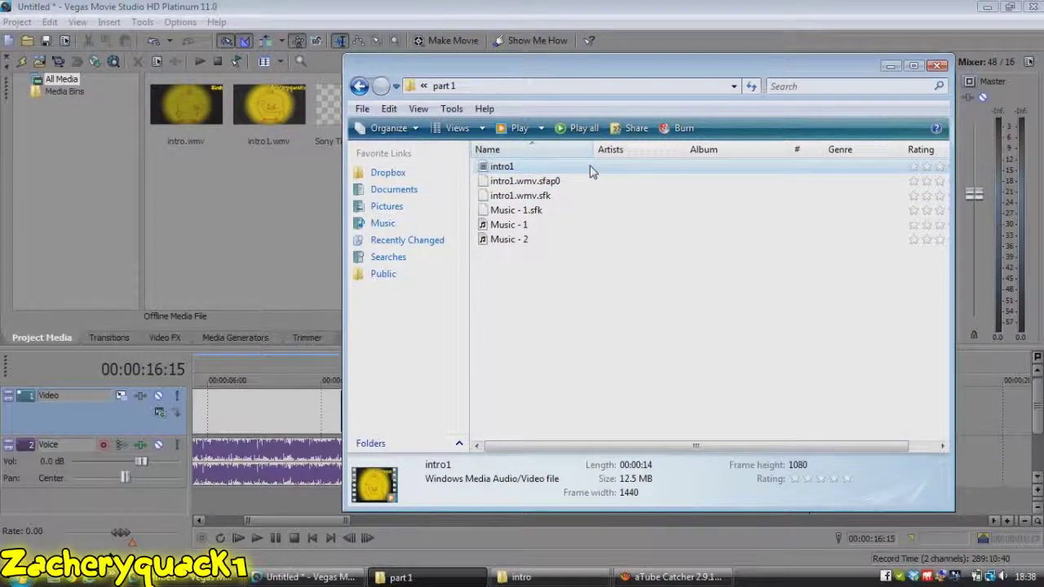
# Minimize the part 1 and intro Explorer folders to reveal the desktop
pyautogui.click(400, 577)
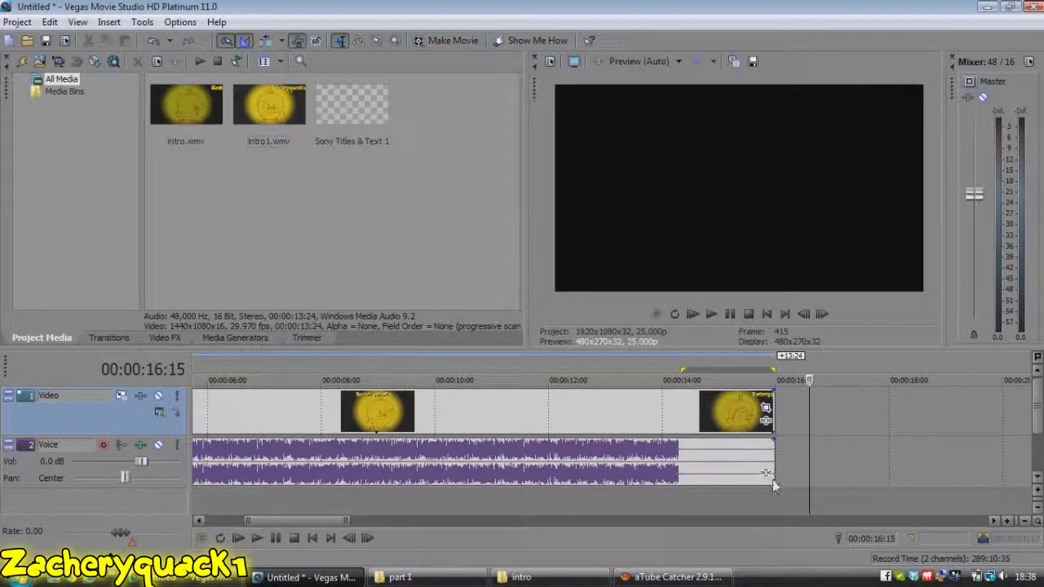
pyautogui.click(521, 577)
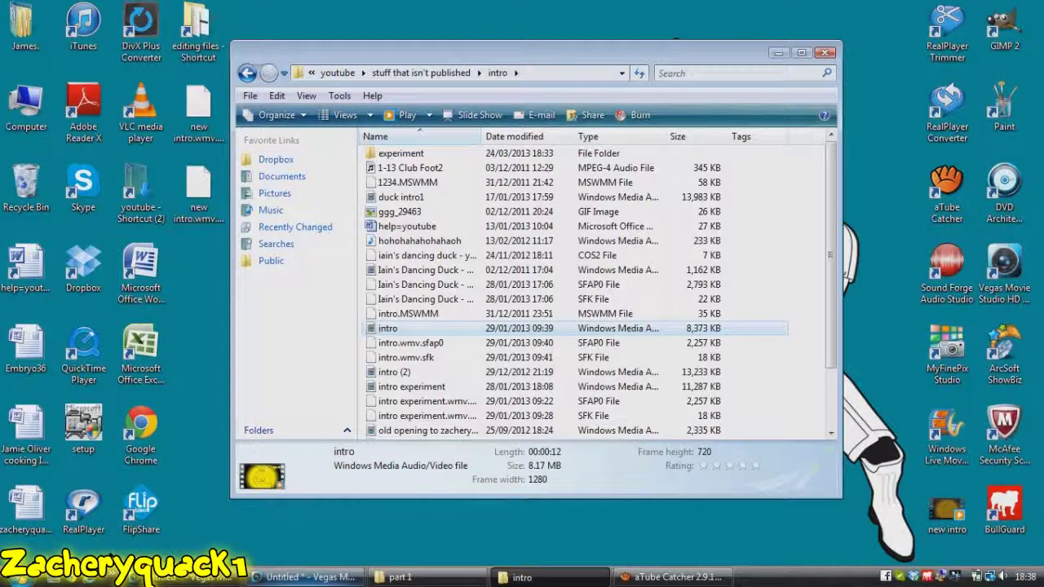
pyautogui.click(521, 576)
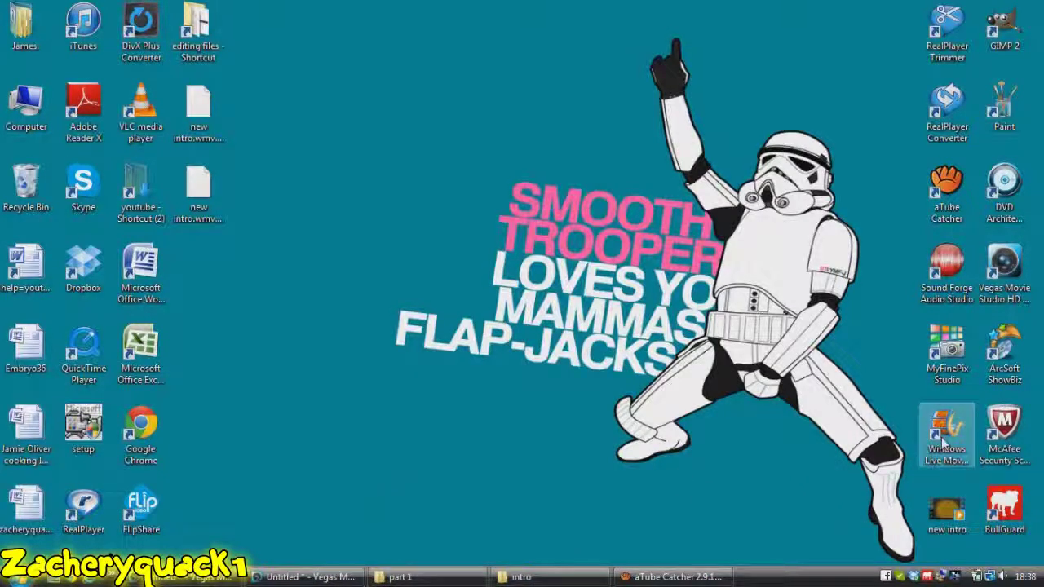
# Start Windows Live Movie Maker with the 14.04-second intro1 render from the 'part 1' folder
pyautogui.click(967, 442)
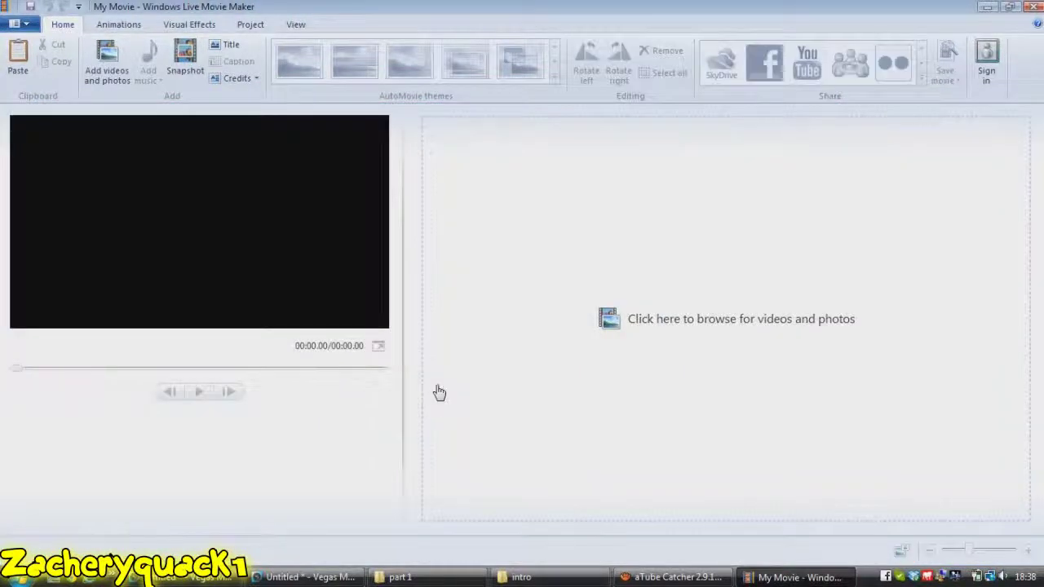
pyautogui.click(400, 577)
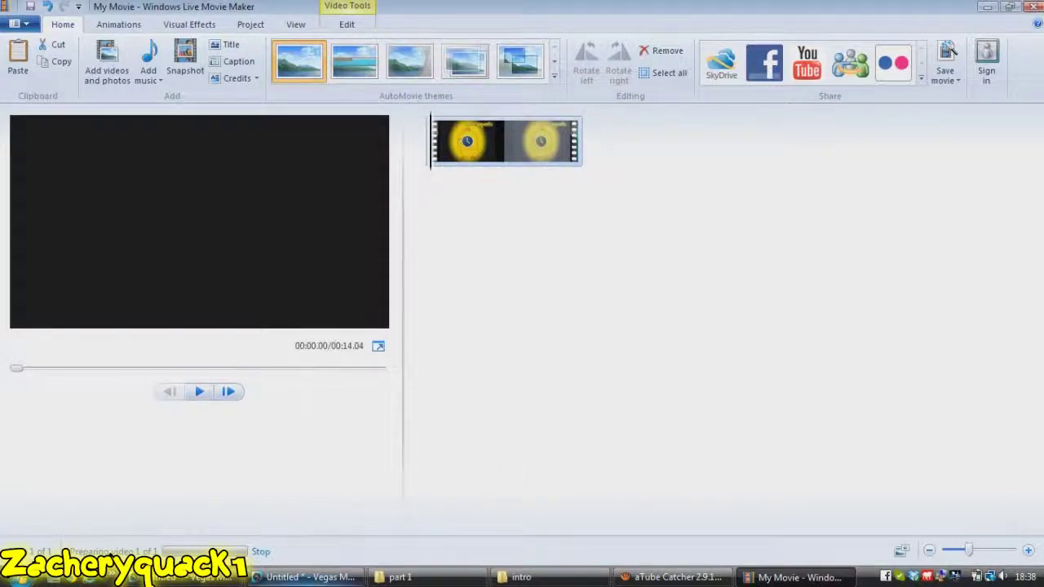
pyautogui.click(306, 577)
# Find where the voice audio ends in Vegas (about 12:08) and set the Movie Maker playhead near 00:12.14
pyautogui.click(584, 453)
pyautogui.scroll(3, 593, 453)
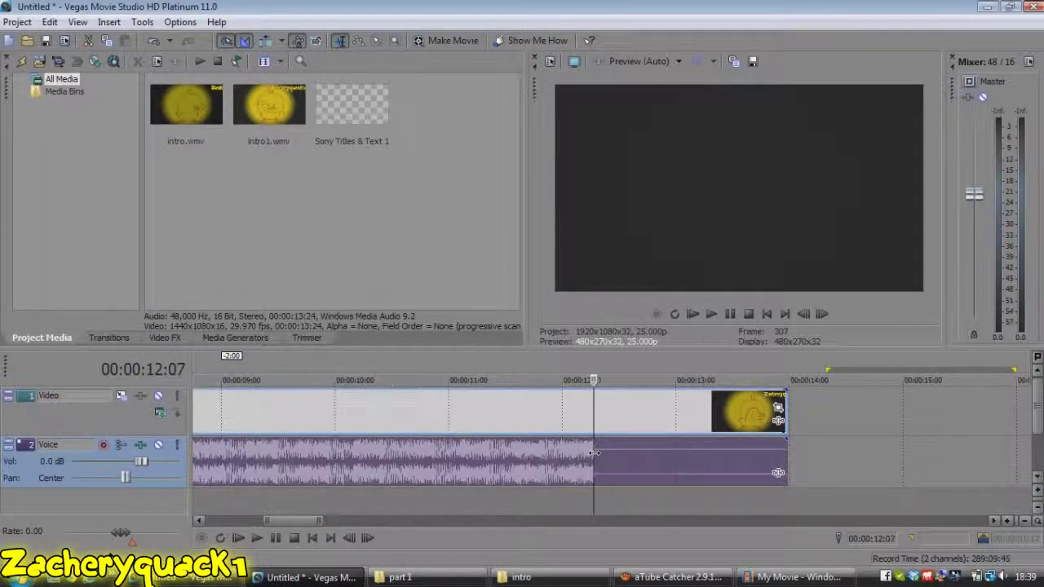
pyautogui.click(598, 453)
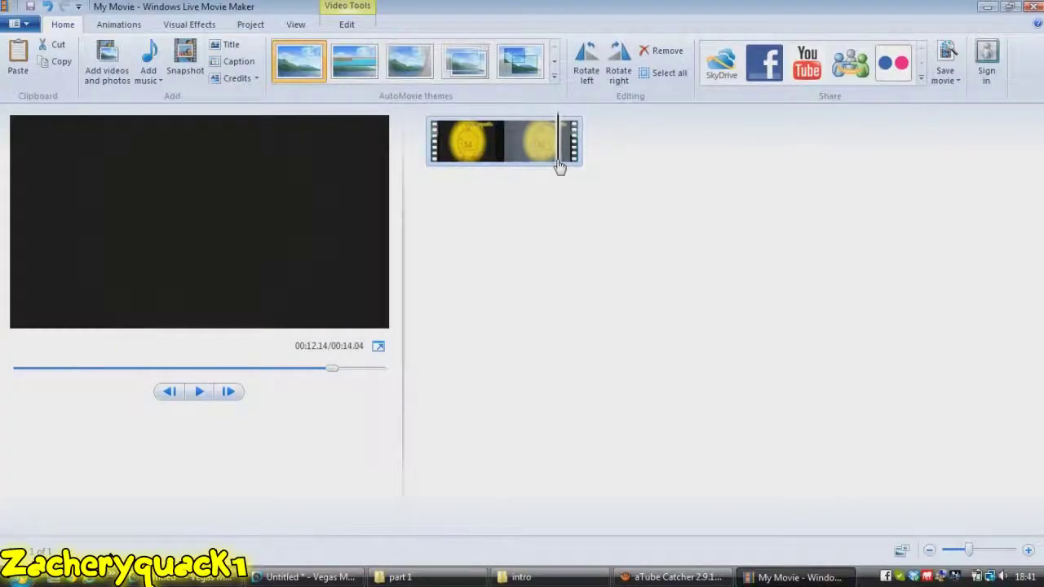
pyautogui.click(314, 577)
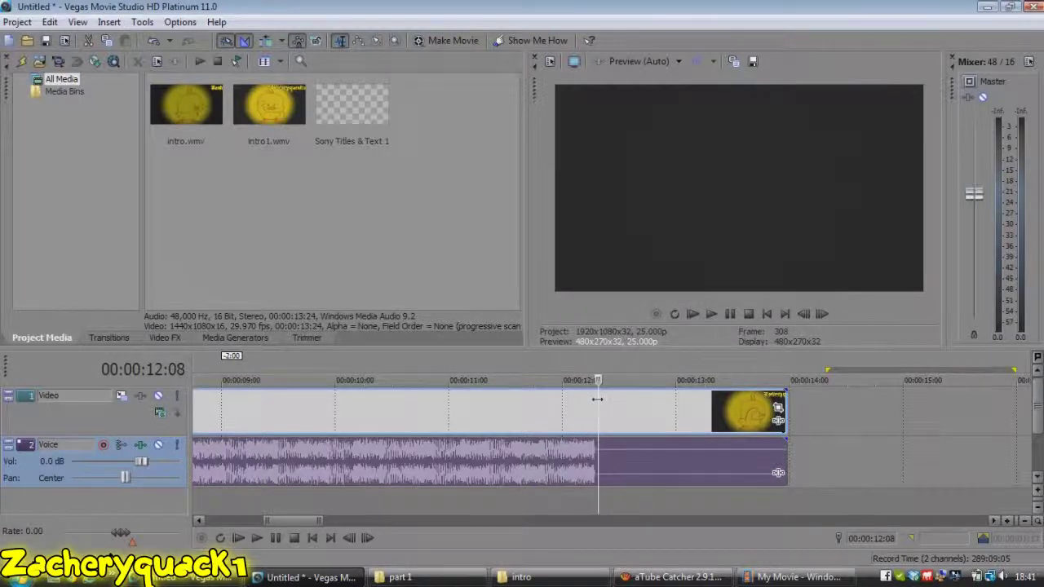
pyautogui.click(785, 577)
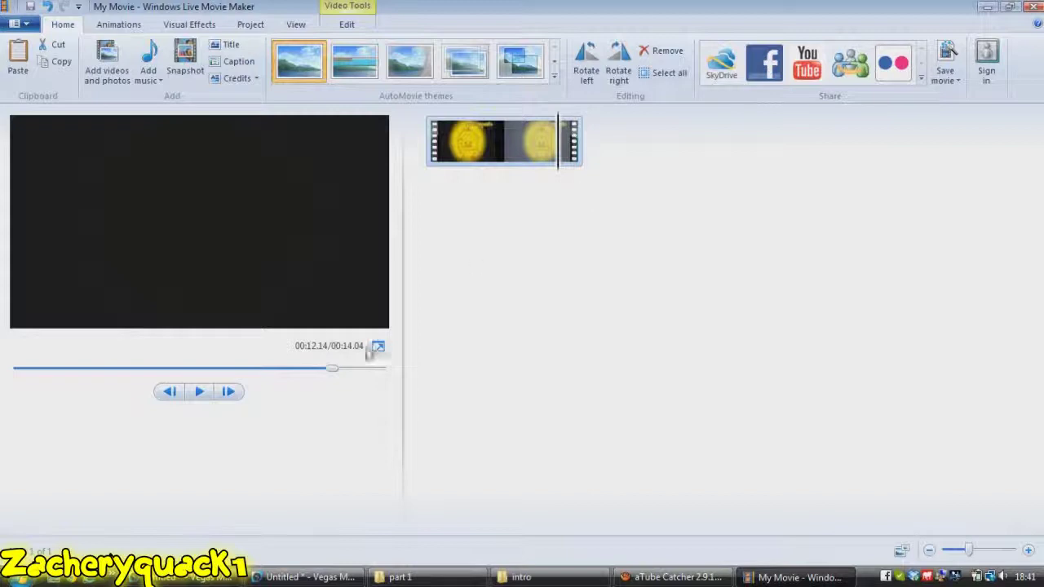
# Split the intro1 clip at about 00:12.09 and remove the blank second clip
pyautogui.moveTo(334, 373); pyautogui.dragTo(332, 373)
pyautogui.rightClick(559, 176)
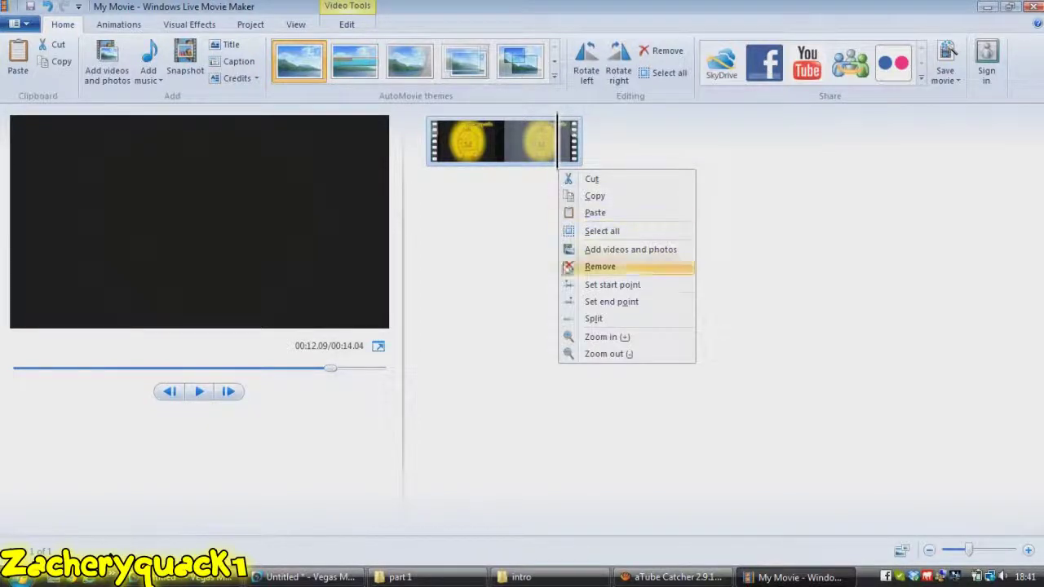
pyautogui.click(569, 322)
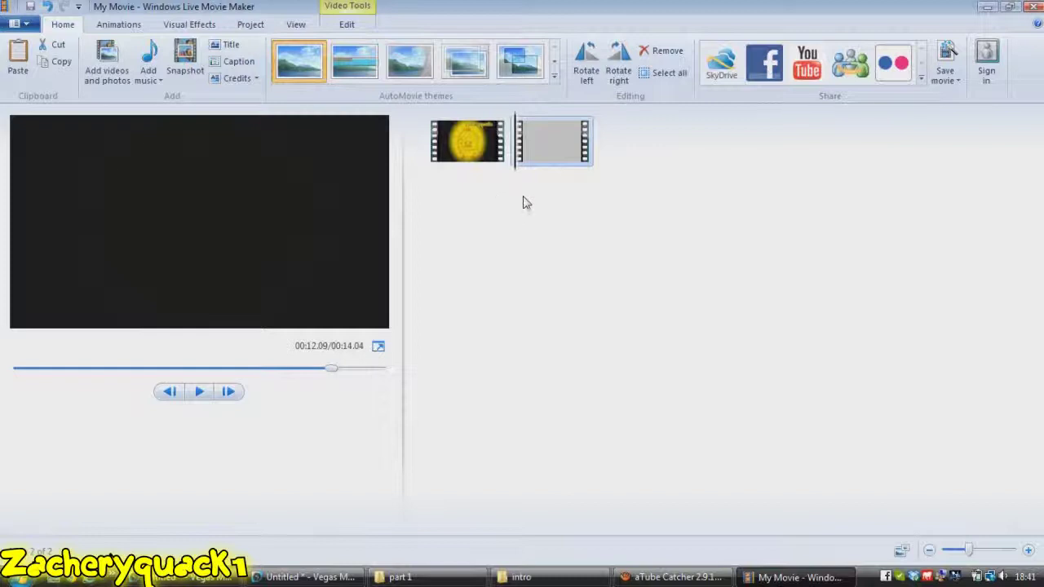
pyautogui.rightClick(552, 148)
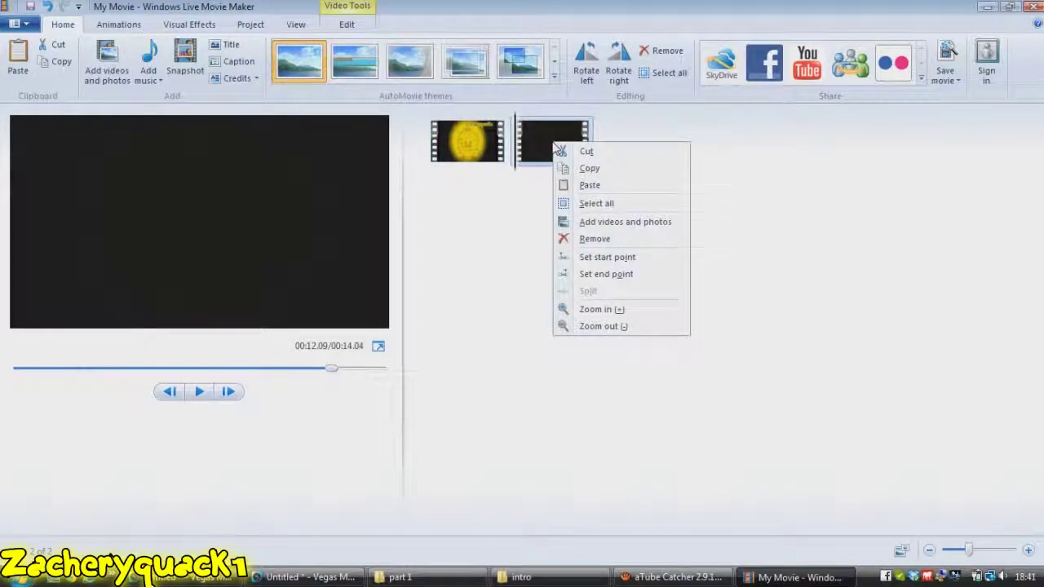
pyautogui.click(566, 243)
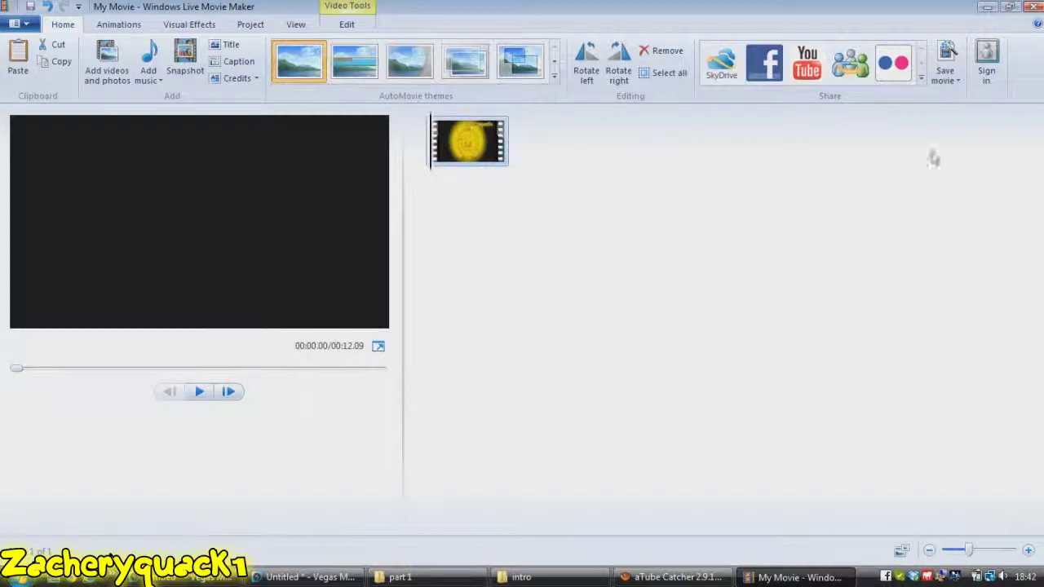
pyautogui.click(956, 85)
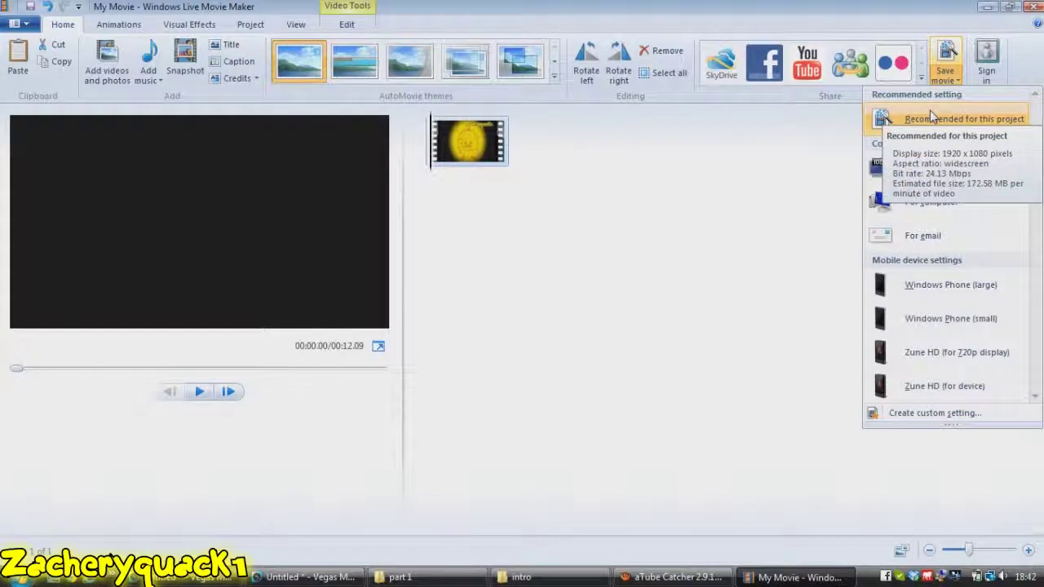
pyautogui.click(594, 242)
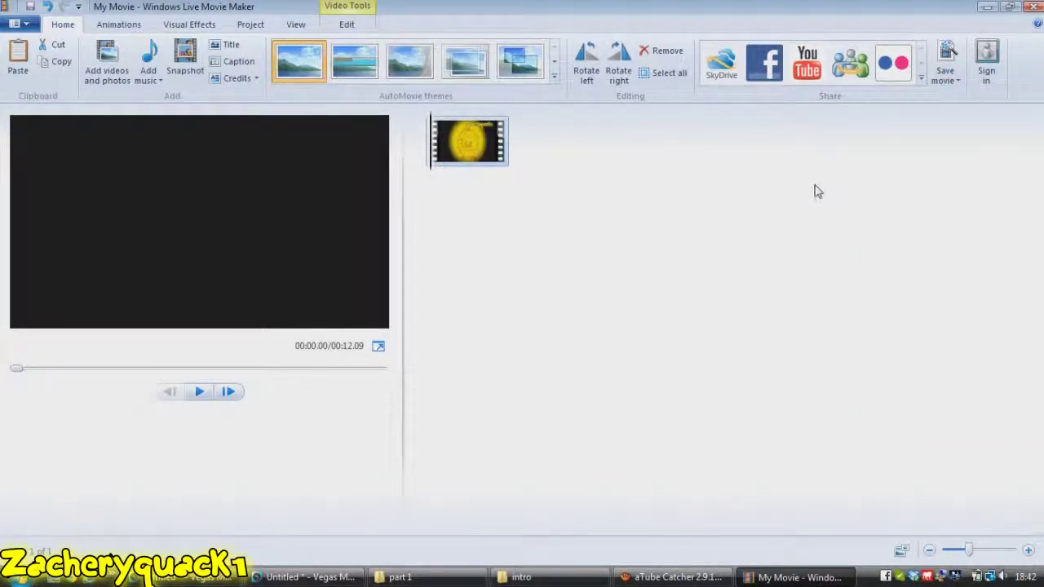
pyautogui.click(985, 8)
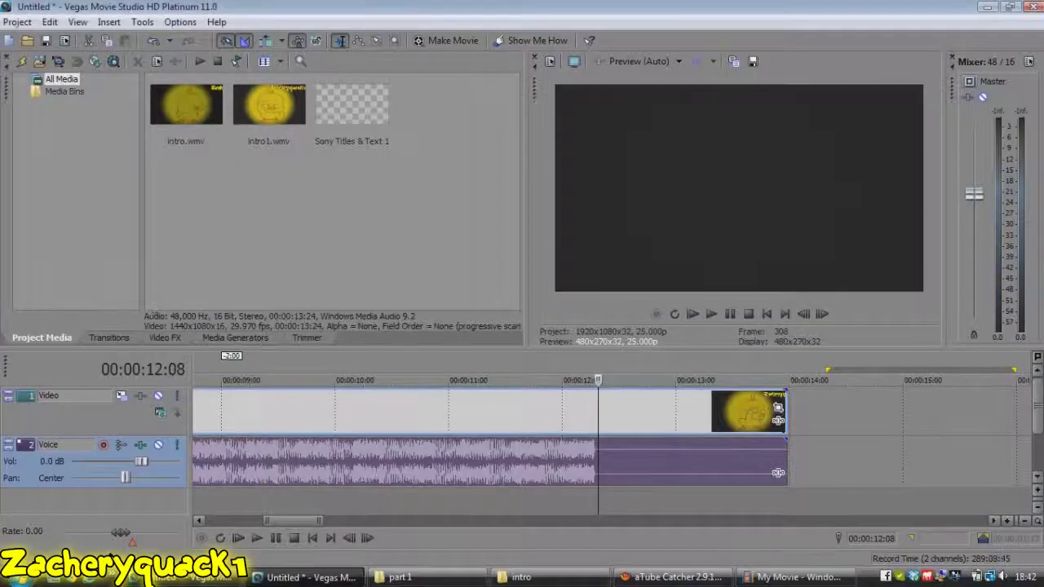
# Minimise Vegas and the 'part 1' folder, then select the 'new intro' video on the desktop
pyautogui.click(986, 7)
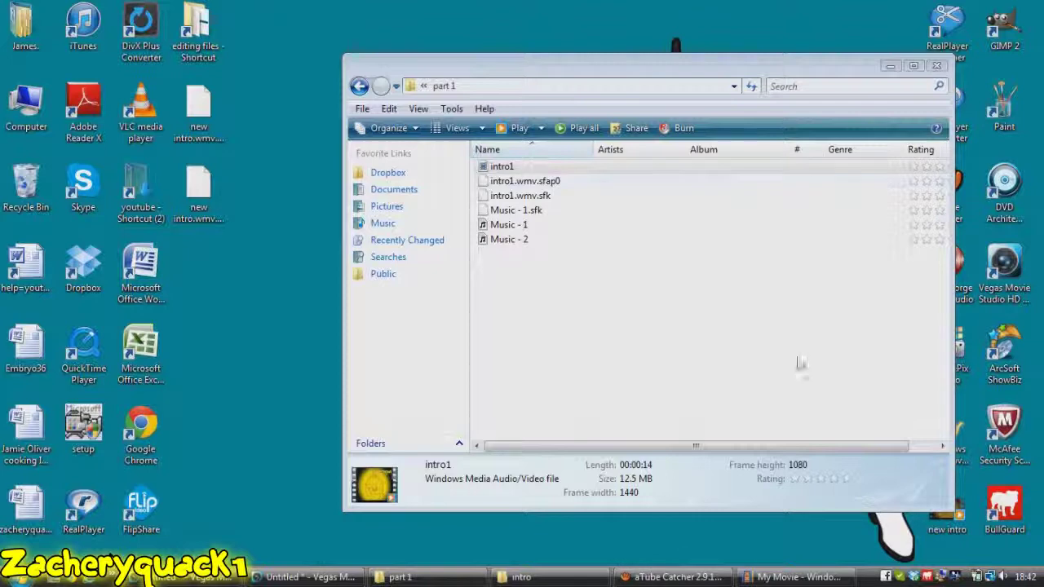
pyautogui.click(676, 346)
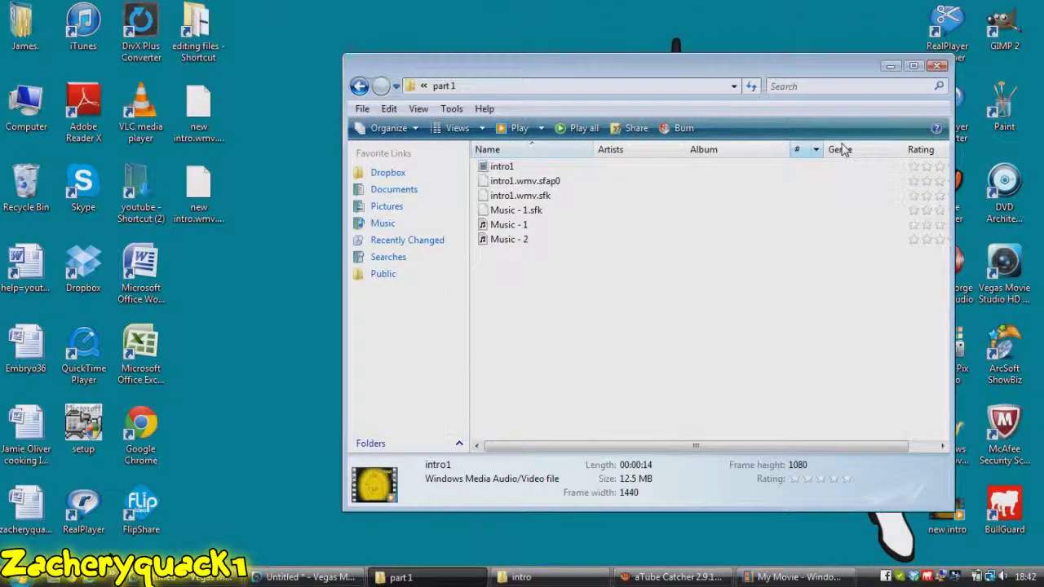
pyautogui.click(891, 66)
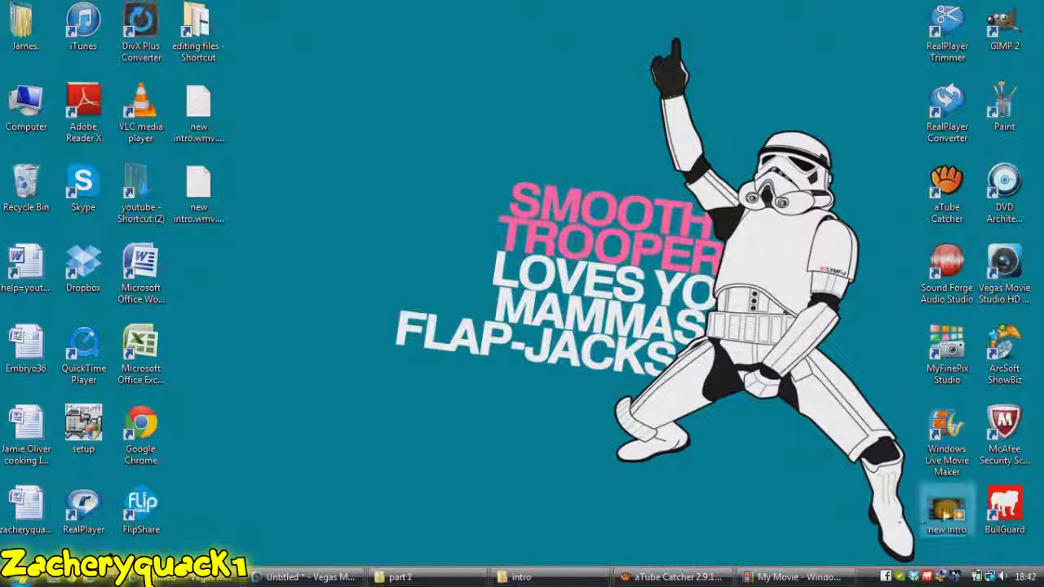
pyautogui.click(946, 510)
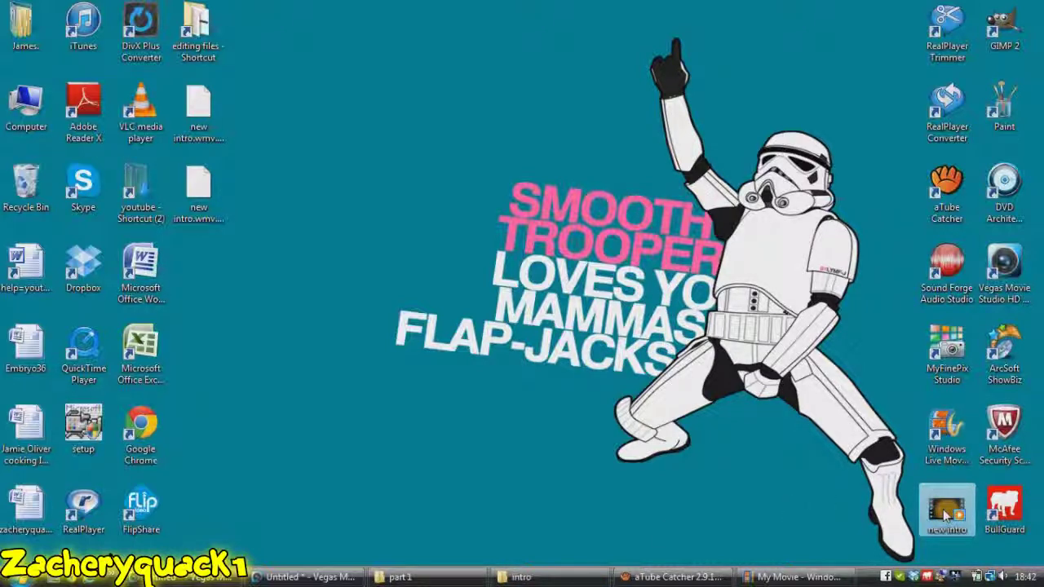
pyautogui.doubleClick(945, 510)
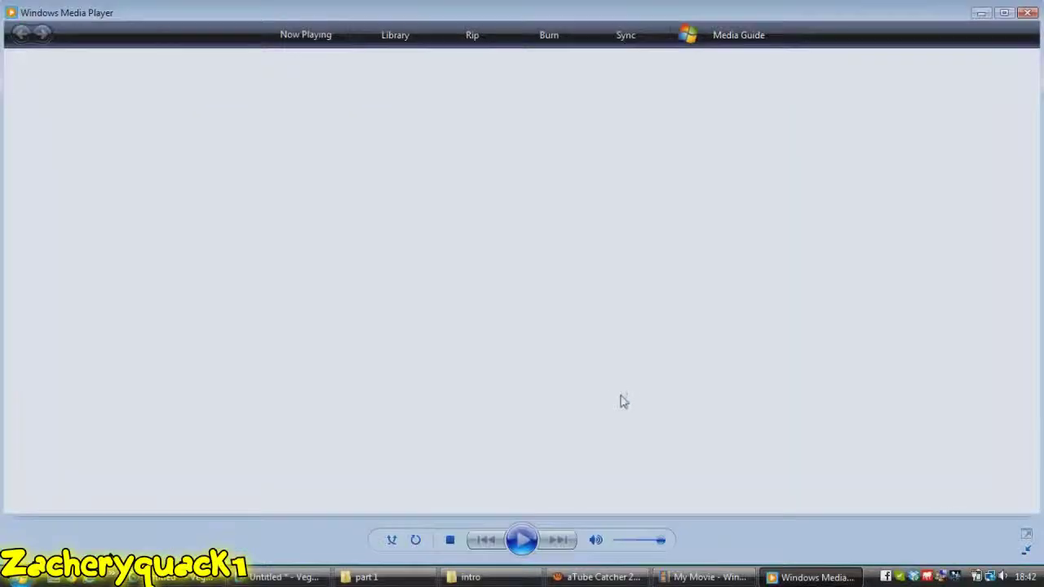